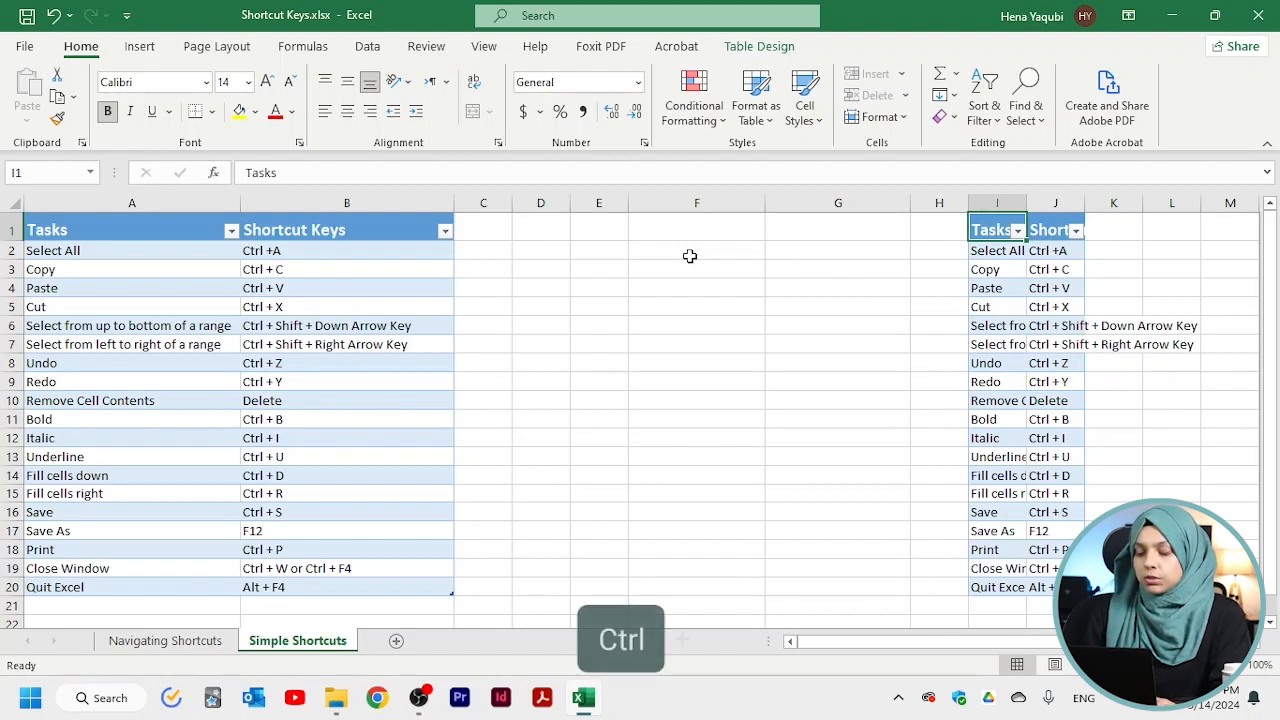
Select the Tasks column, the header row and the Shortcut Keys column of the table copy in I1:J20, one after another.
{"action": "key", "text": "ctrl+shift+Down"}
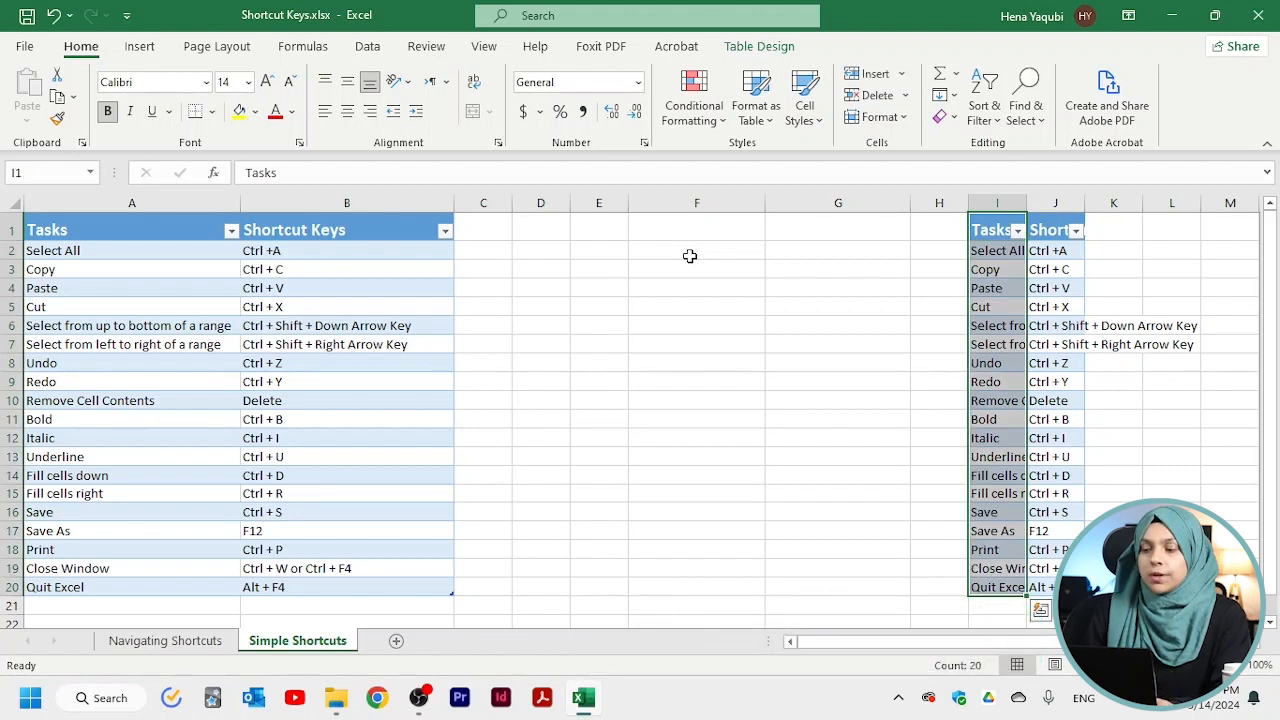
{"action": "key", "text": "ctrl+shift+Up"}
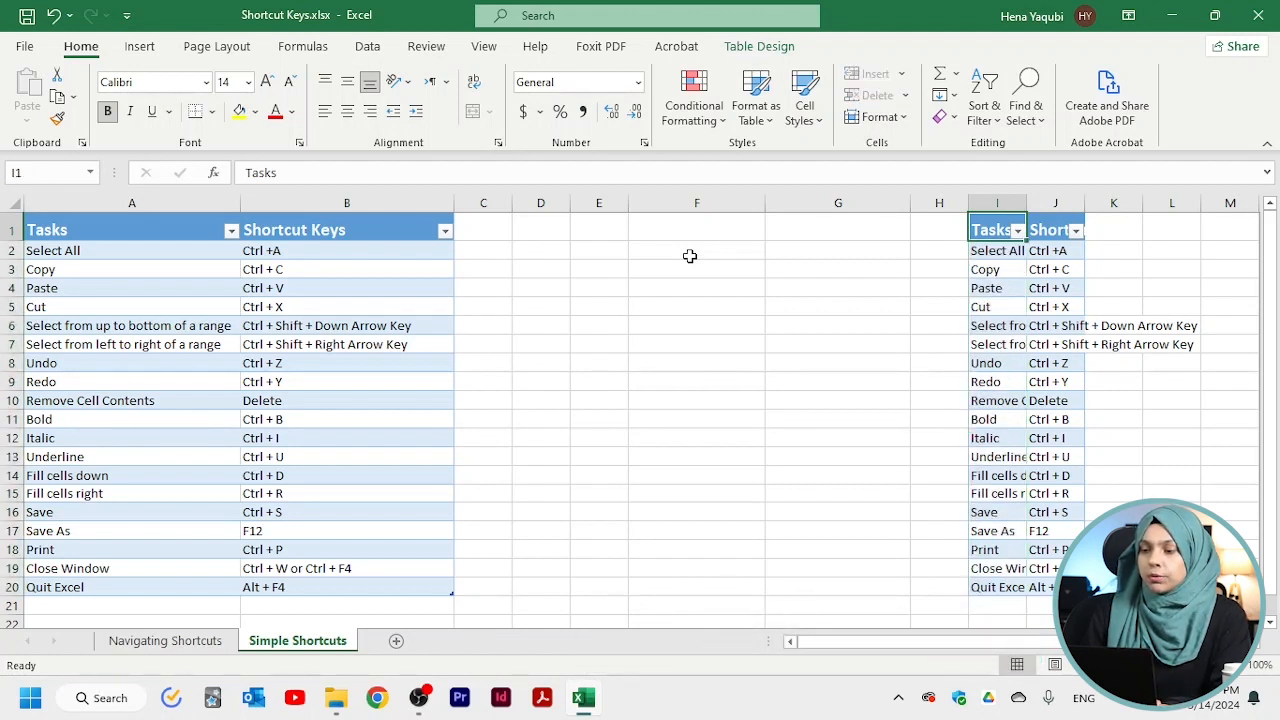
{"action": "key", "text": "ctrl+shift+Right"}
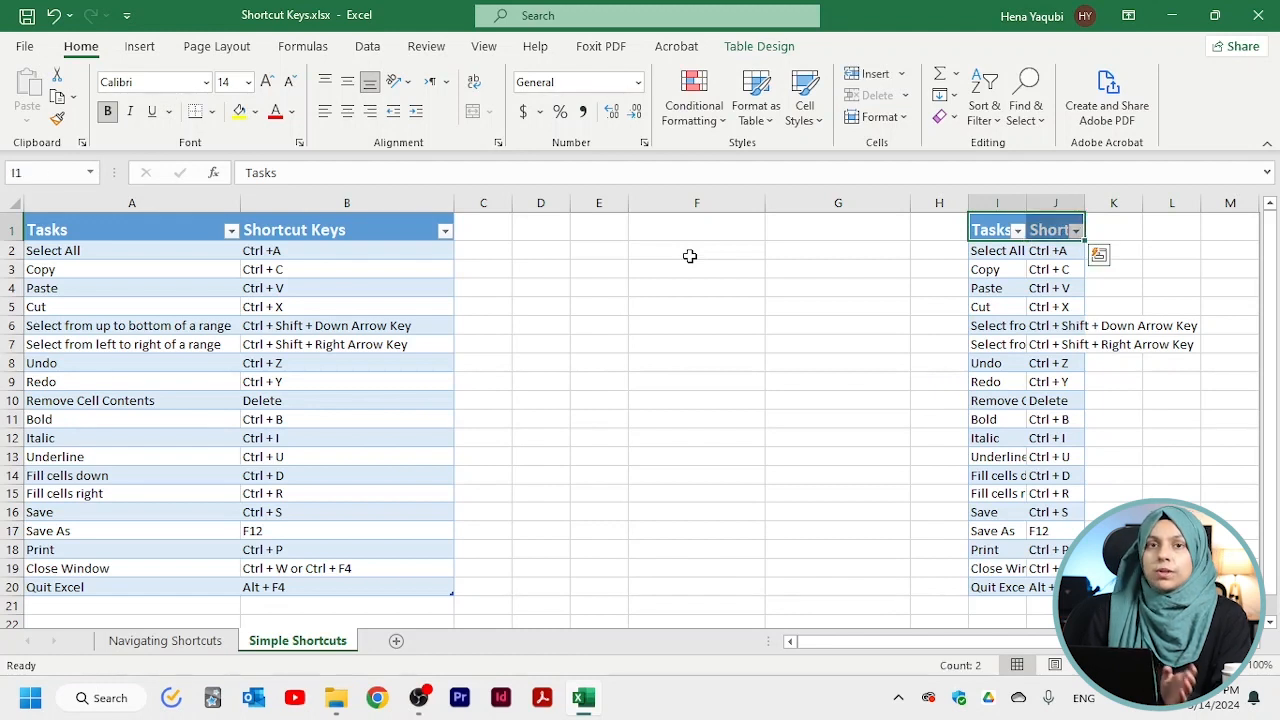
{"action": "key", "text": "Right"}
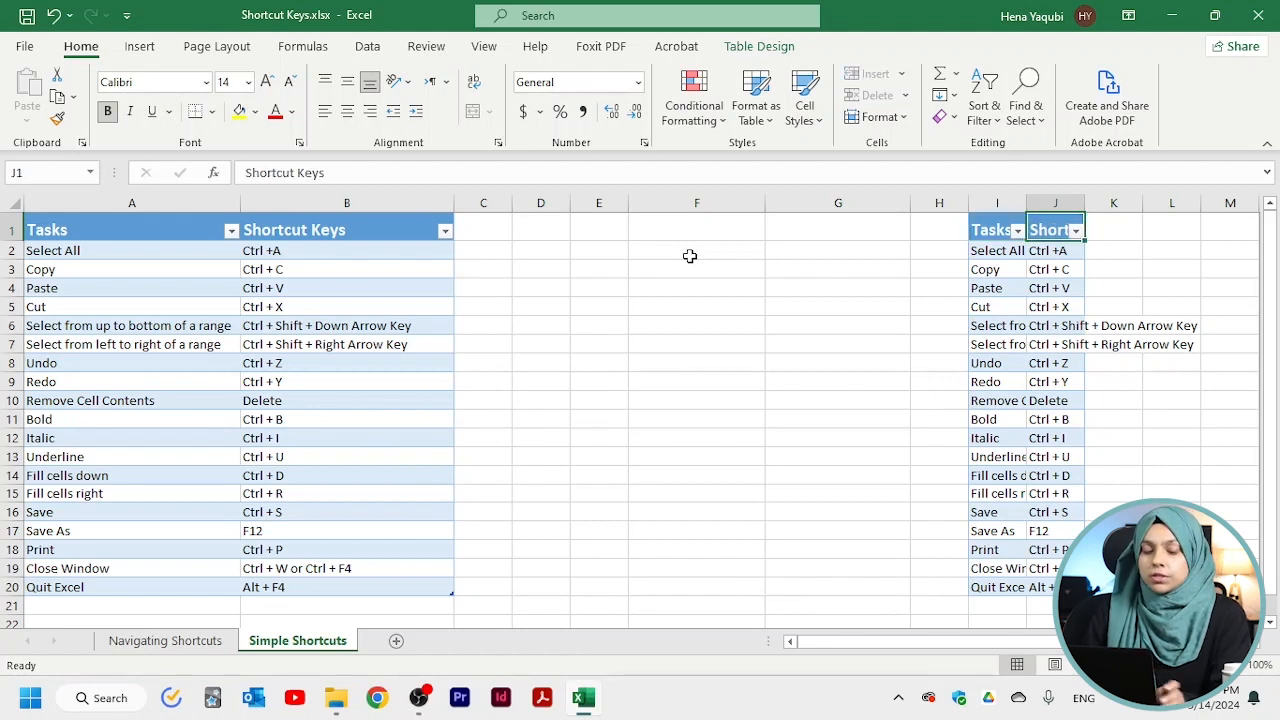
{"action": "key", "text": "shift+Left"}
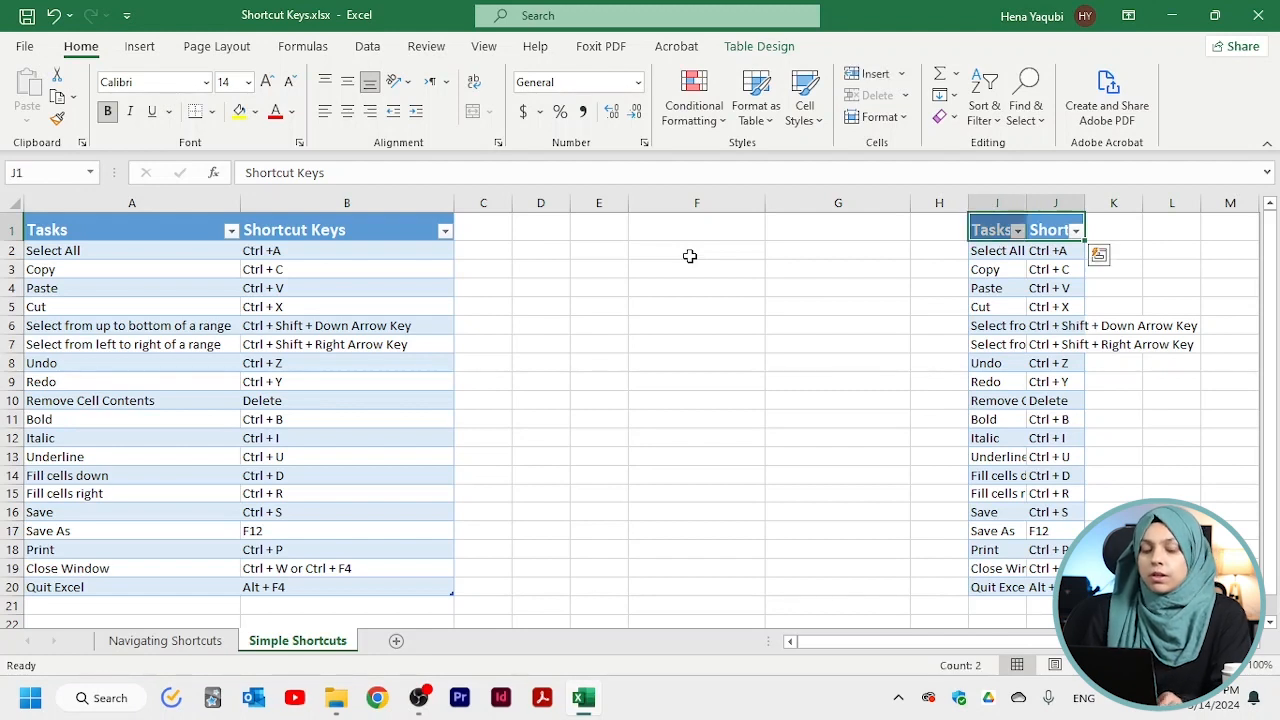
{"action": "key", "text": "ctrl+Down"}
{"action": "key", "text": "ctrl+shift+Up"}
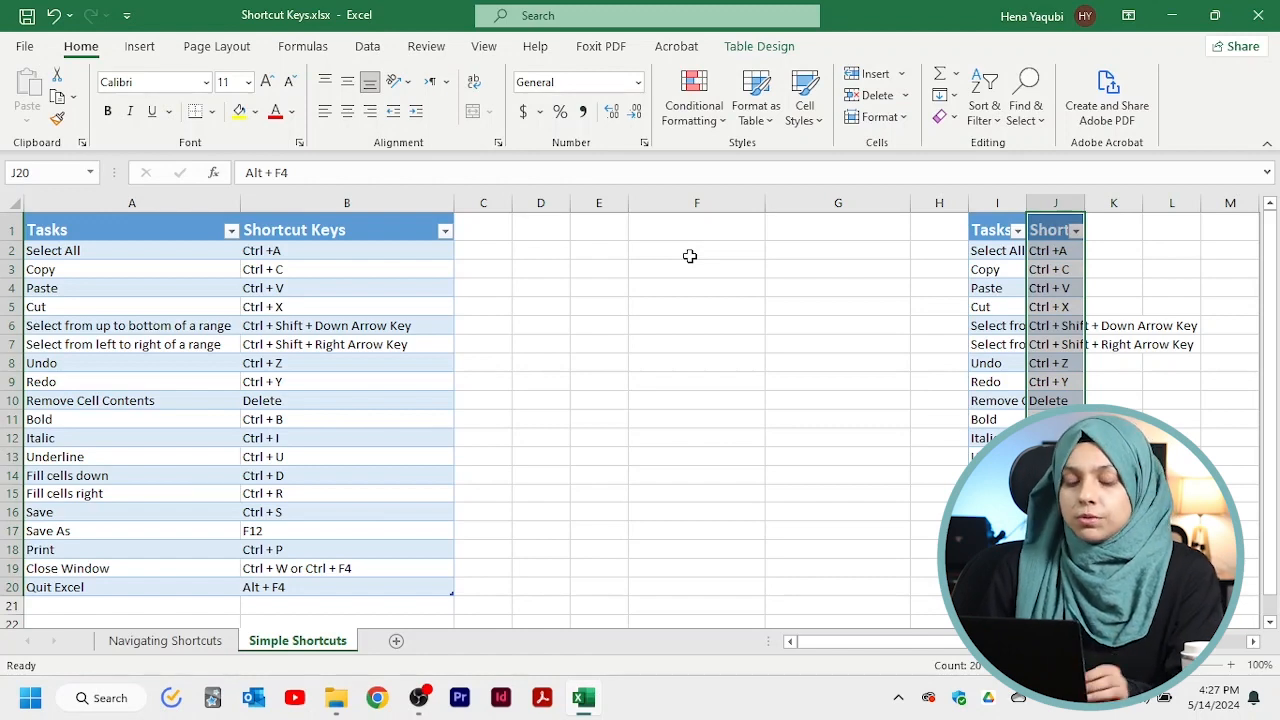
Undo the table copy's move to I1 and its earlier paste at F1, leaving only cell F1 selected.
{"action": "key", "text": "ctrl+z"}
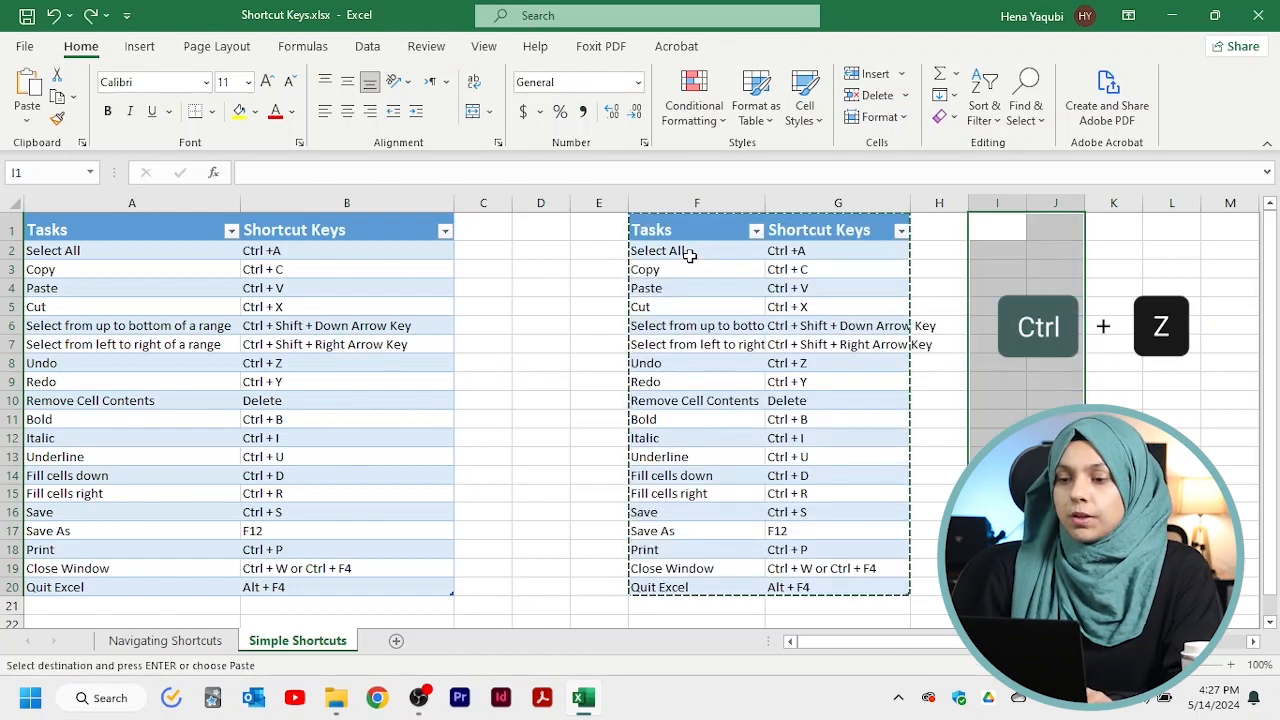
{"action": "key", "text": "ctrl+z"}
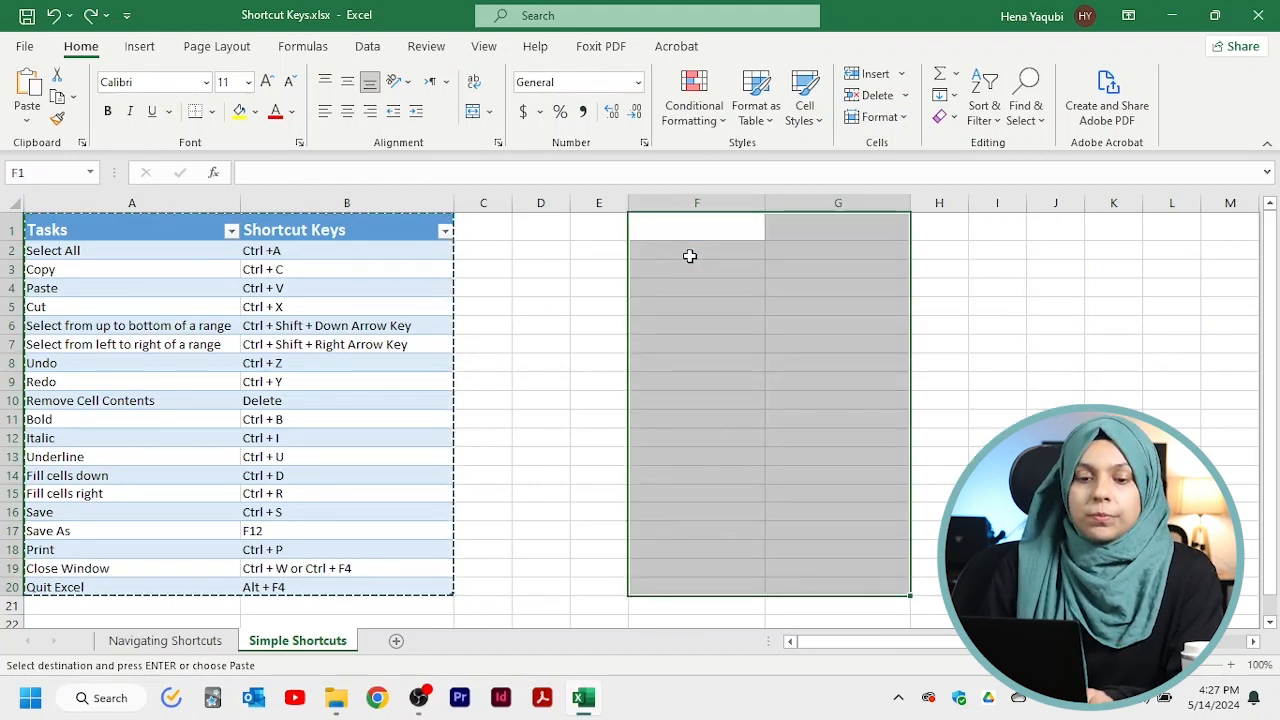
{"action": "key", "text": "Up"}
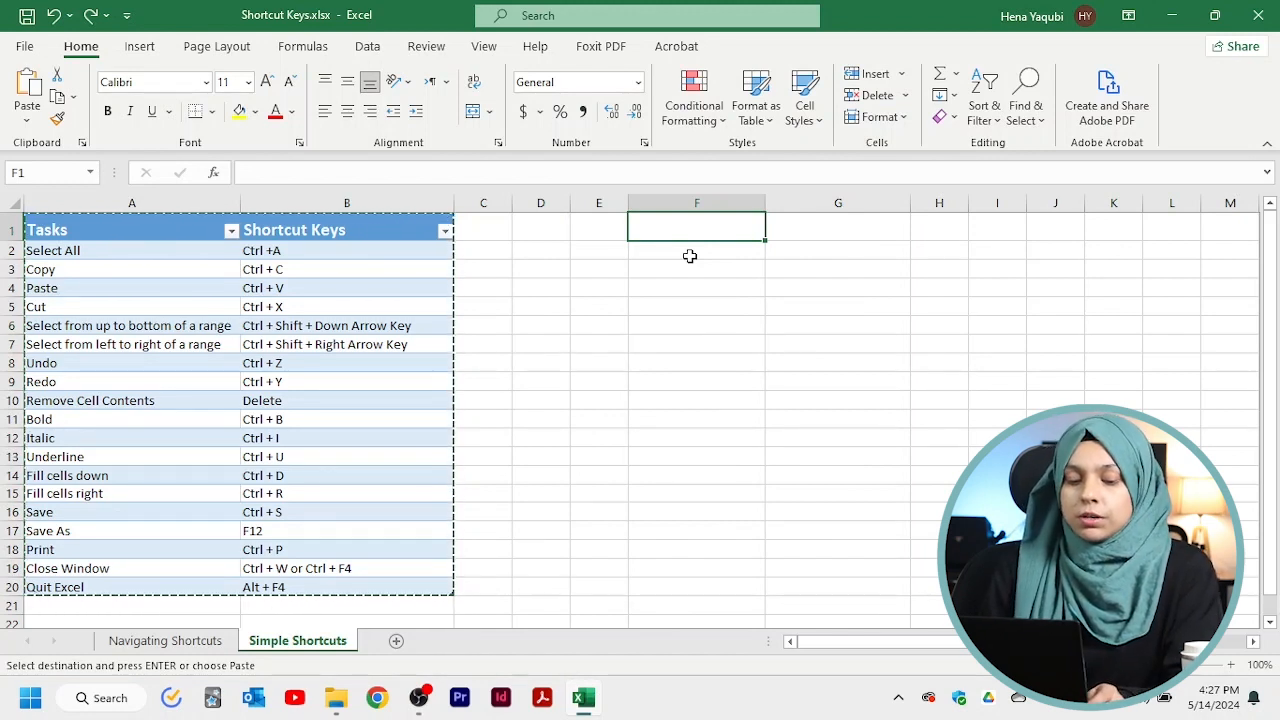
Redo the paste of the table copy at F1 and undo it again.
{"action": "key", "text": "ctrl+y"}
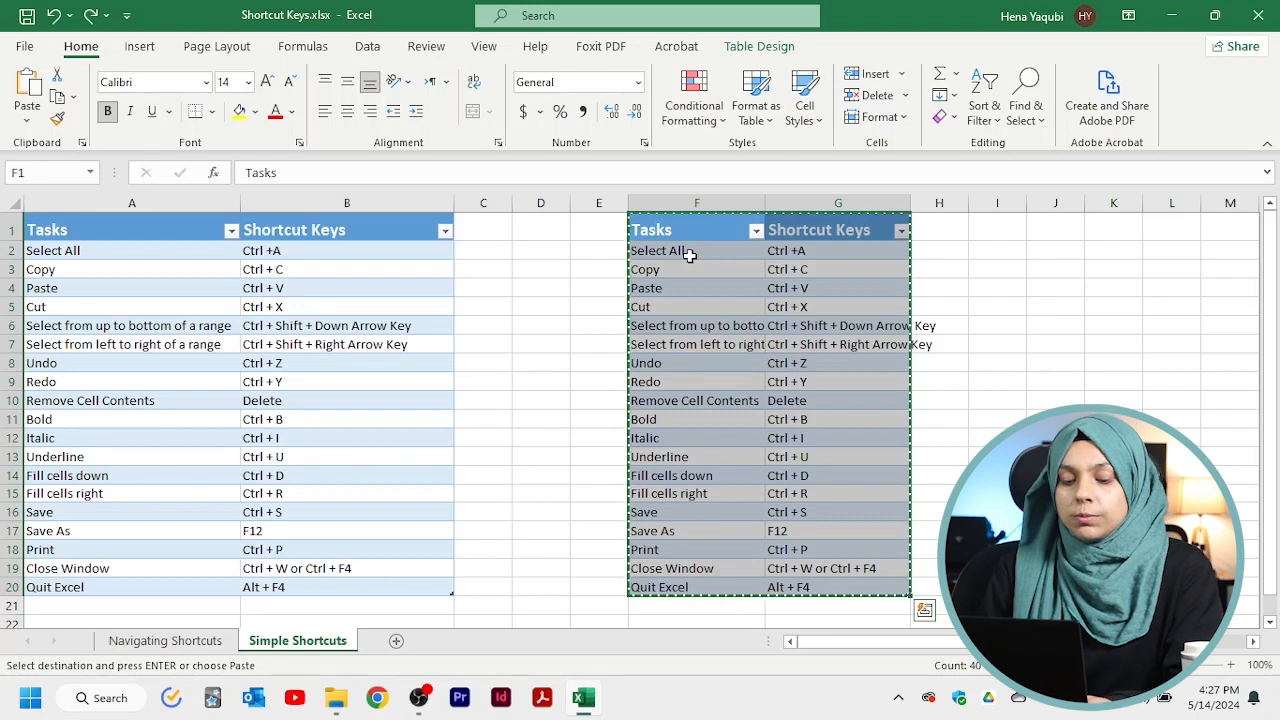
{"action": "key", "text": "ctrl+z"}
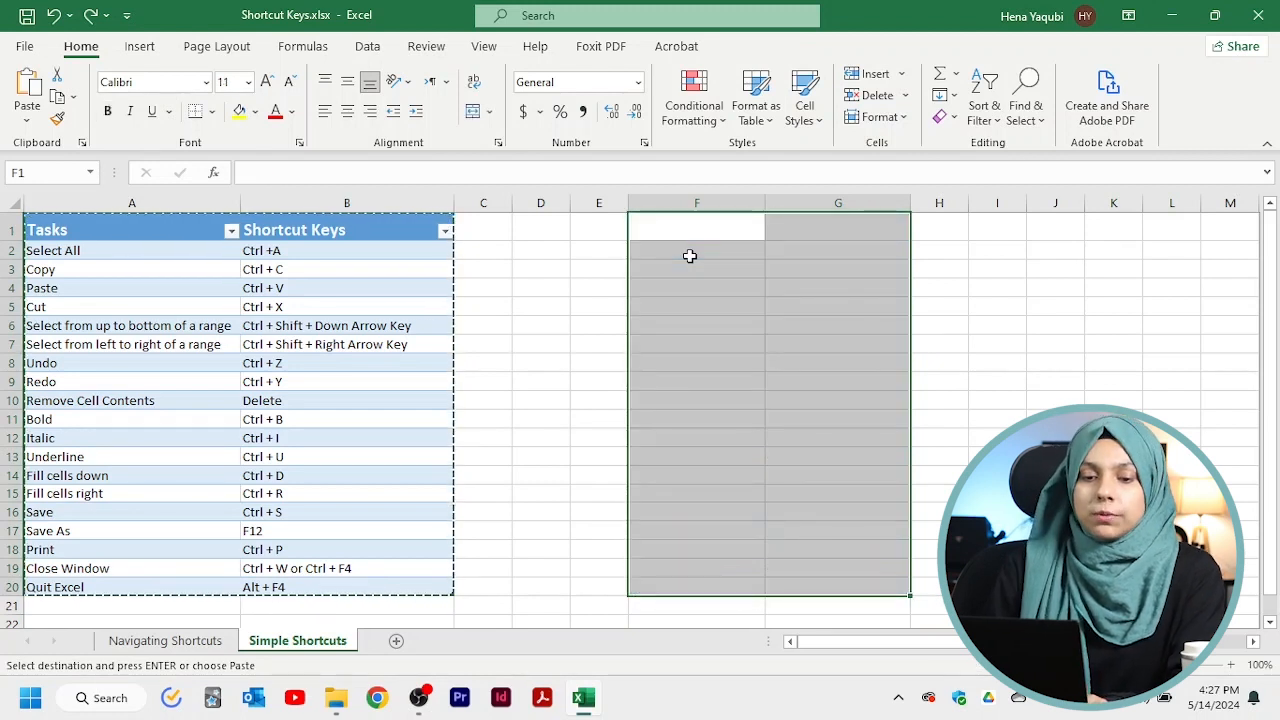
Enter "Book" in cell F2 and delete that cell's contents again.
{"action": "left_click", "coordinate": [690, 256]}
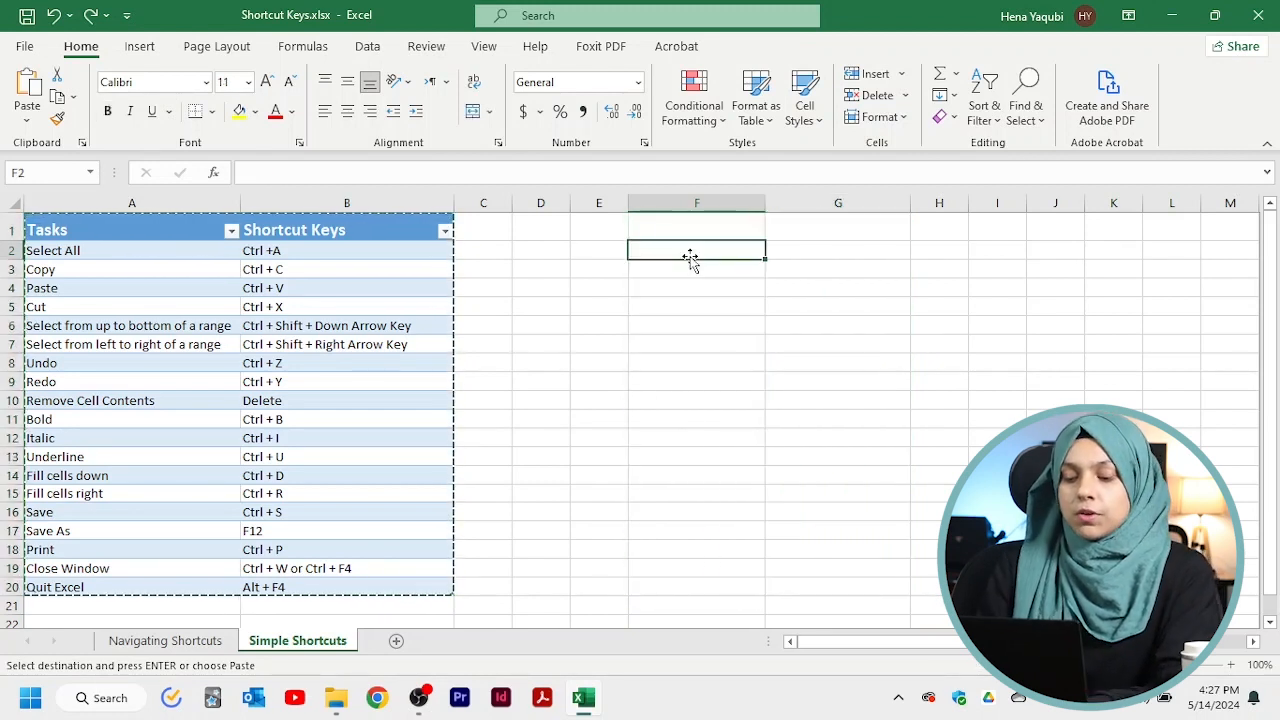
{"action": "type", "text": "Book"}
{"action": "key", "text": "Return"}
{"action": "left_click", "coordinate": [690, 256]}
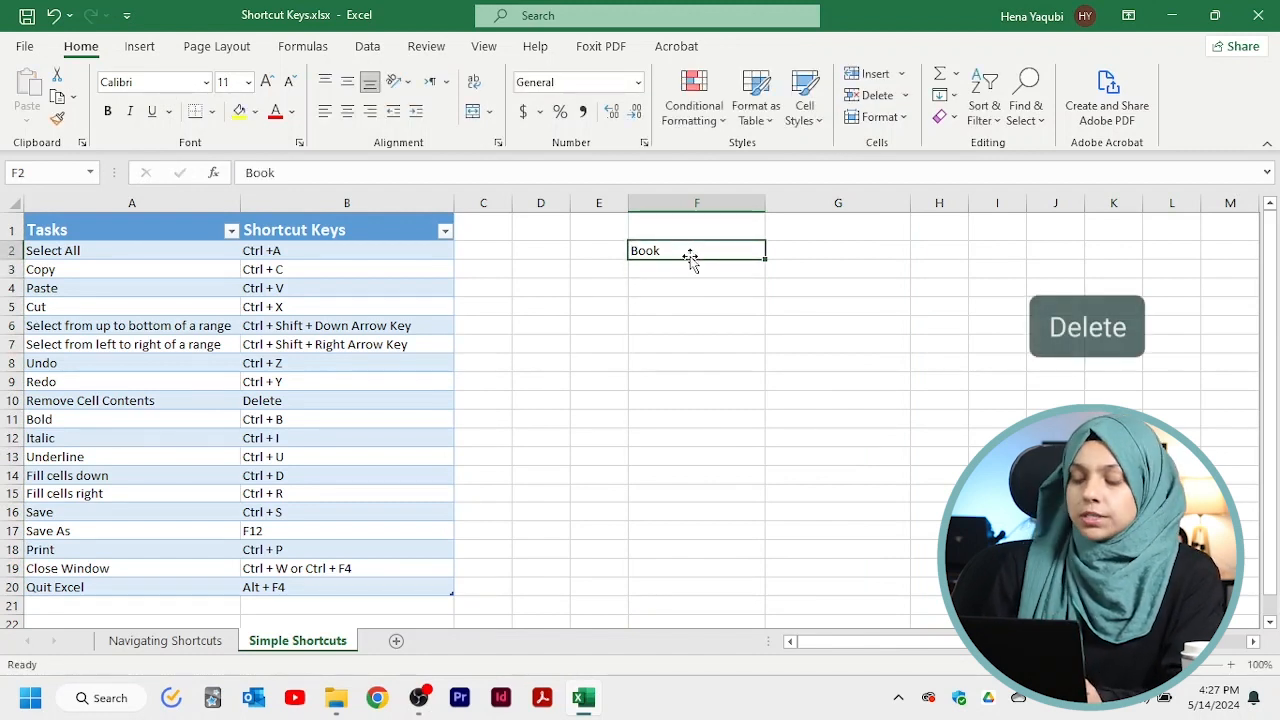
{"action": "key", "text": "Delete"}
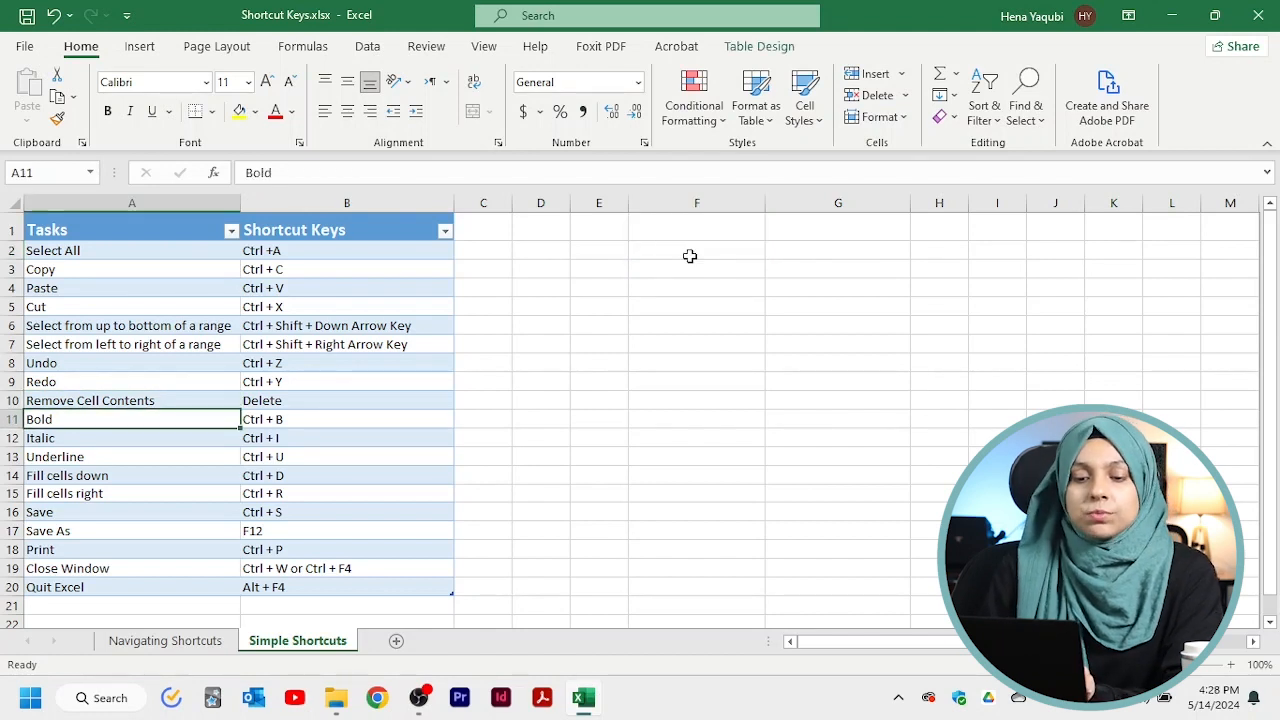
Make the Bold row's two cells, A11:B11, bold.
{"action": "key", "text": "Right"}
{"action": "key", "text": "Left"}
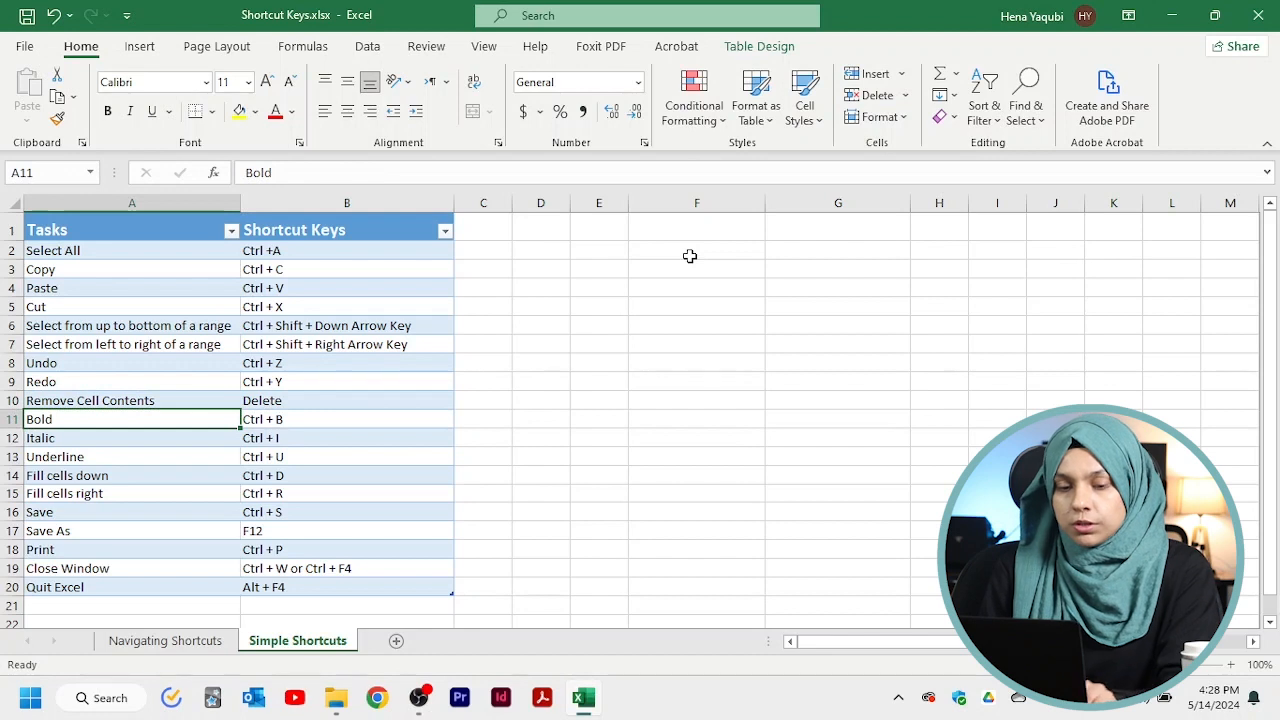
{"action": "key", "text": "shift+Right"}
{"action": "key", "text": "ctrl+b"}
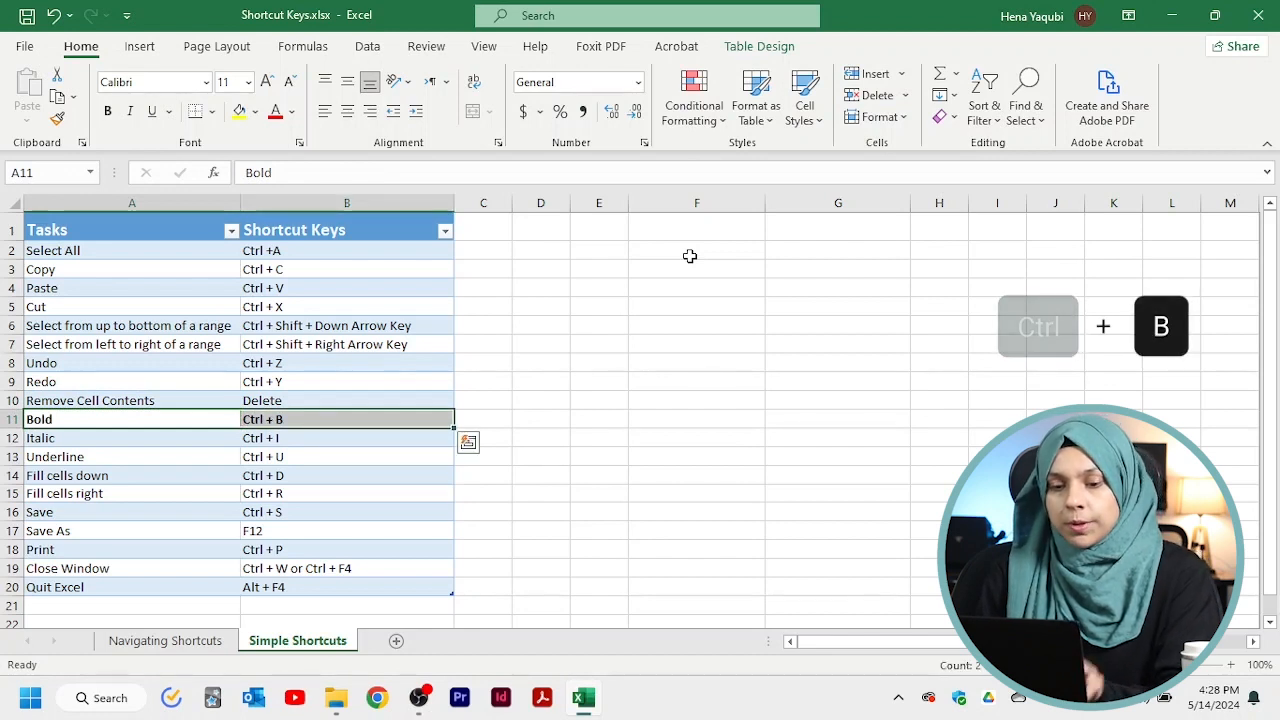
Italicize the two cells of the Italic row, A12:B12.
{"action": "key", "text": "Down"}
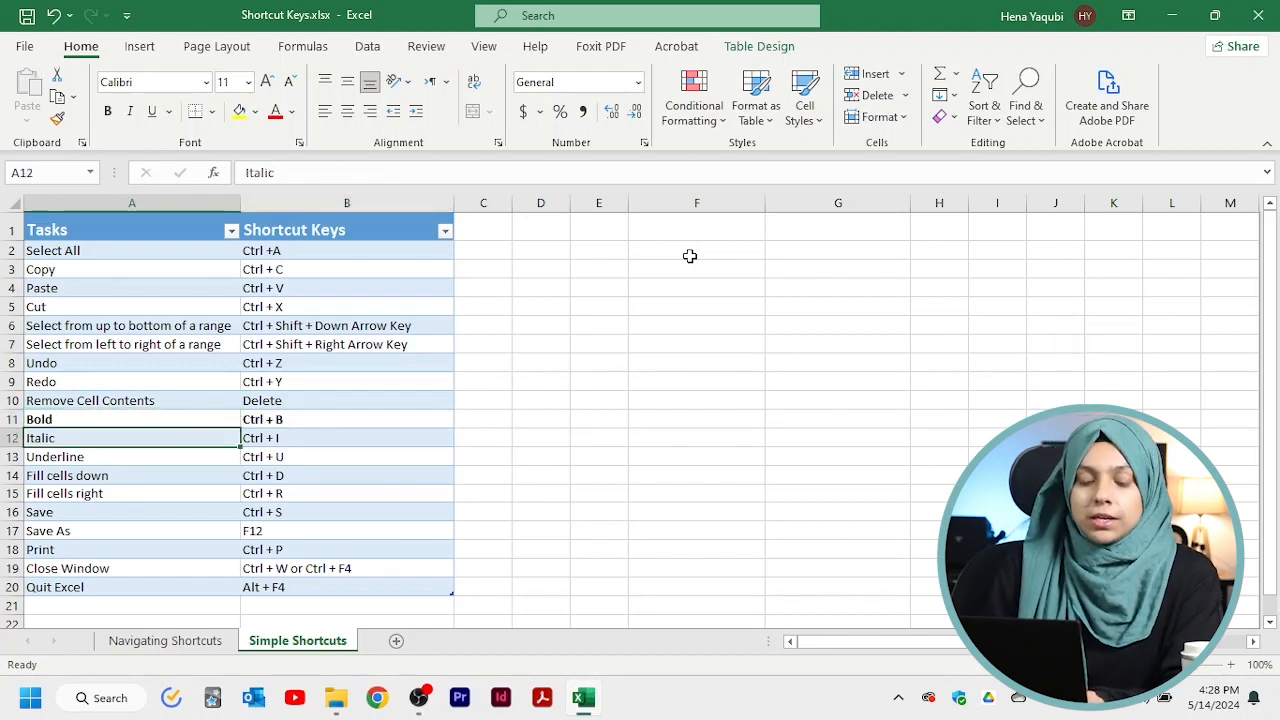
{"action": "key", "text": "shift+Right"}
{"action": "key", "text": "ctrl+i"}
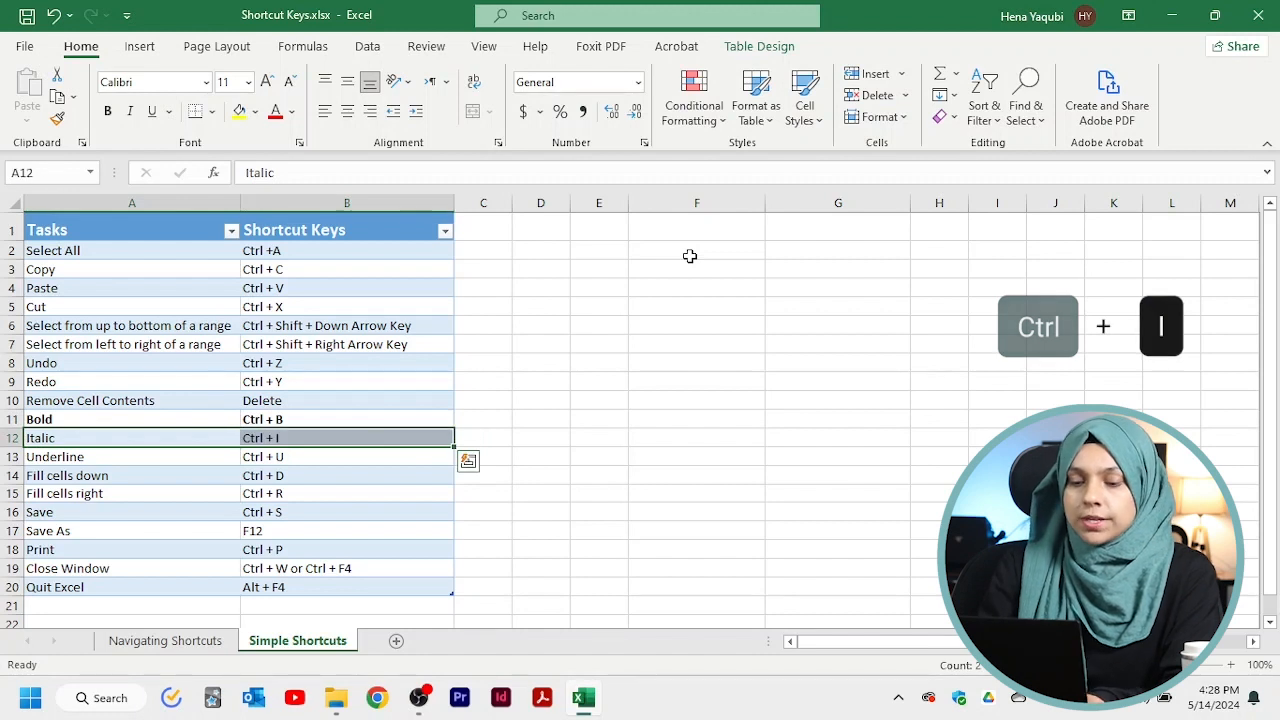
Underline the text in the Underline row's two cells, A13:B13.
{"action": "key", "text": "Down"}
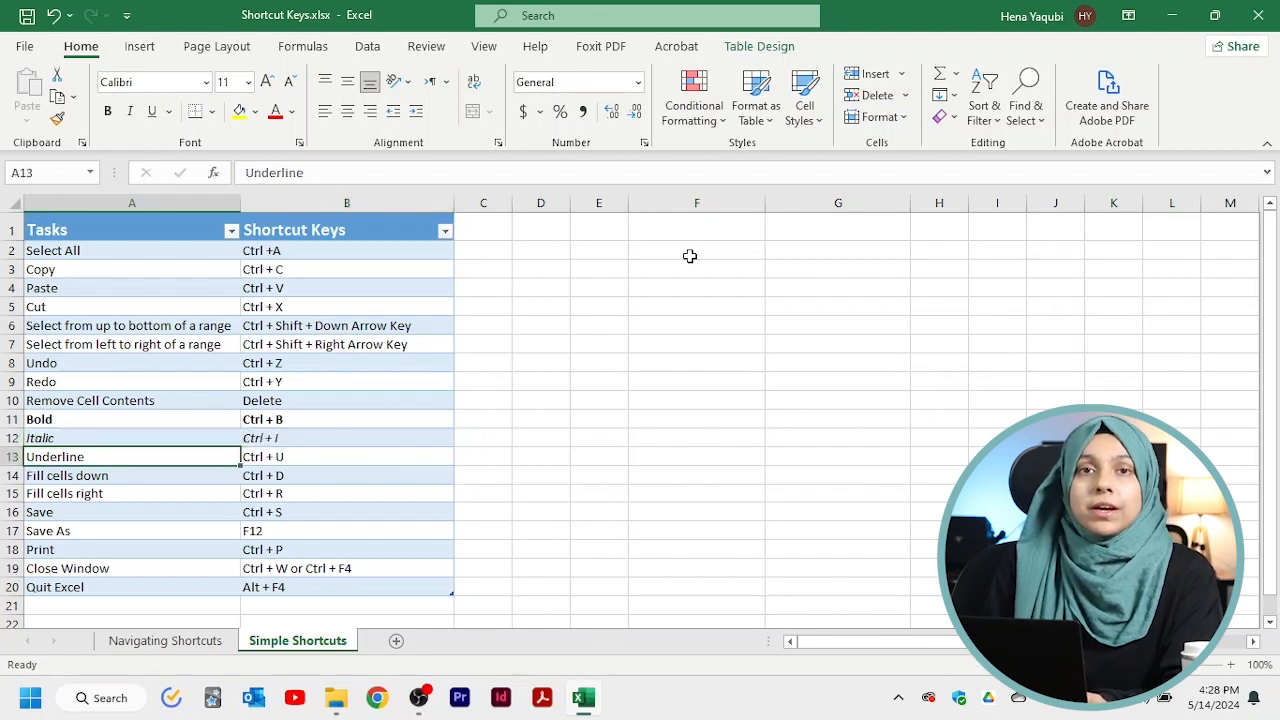
{"action": "key", "text": "shift+Right"}
{"action": "key", "text": "ctrl+u"}
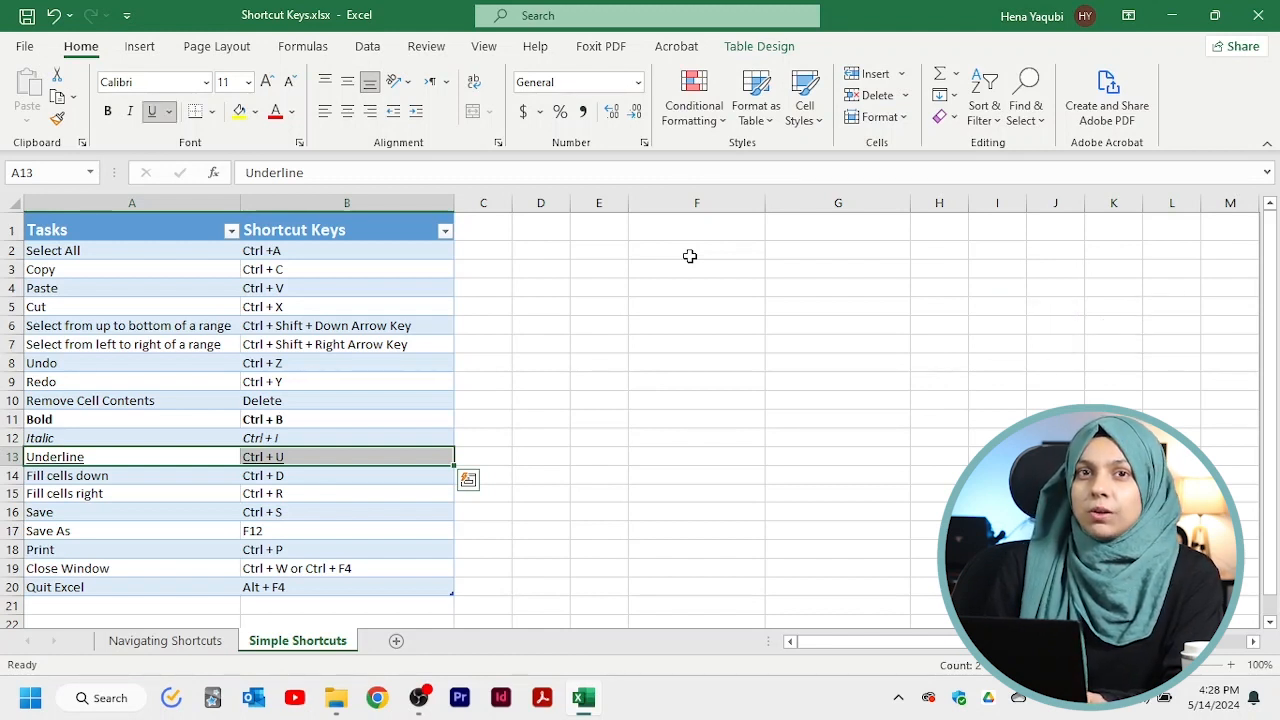
Enter "Book" in the empty cell D2 beside the table.
{"action": "key", "text": "Right"}
{"action": "key", "text": "Down"}
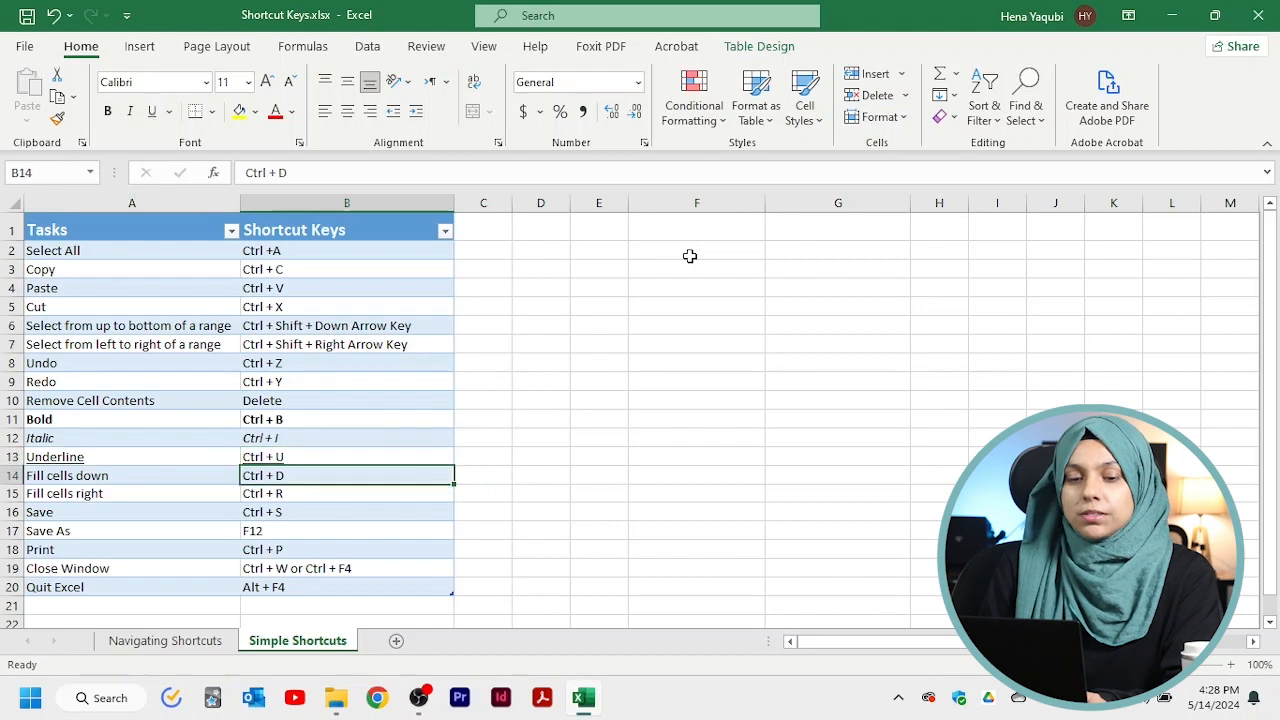
{"action": "key", "text": "Right"}
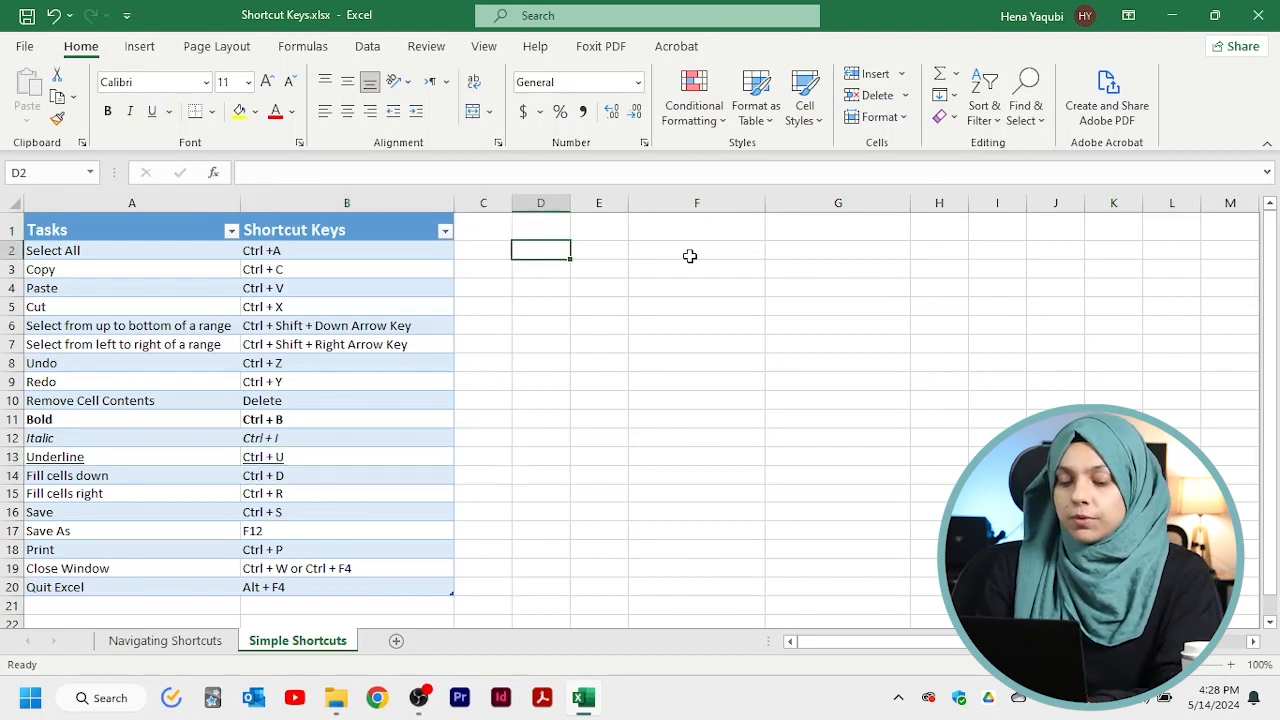
{"action": "type", "text": "Book"}
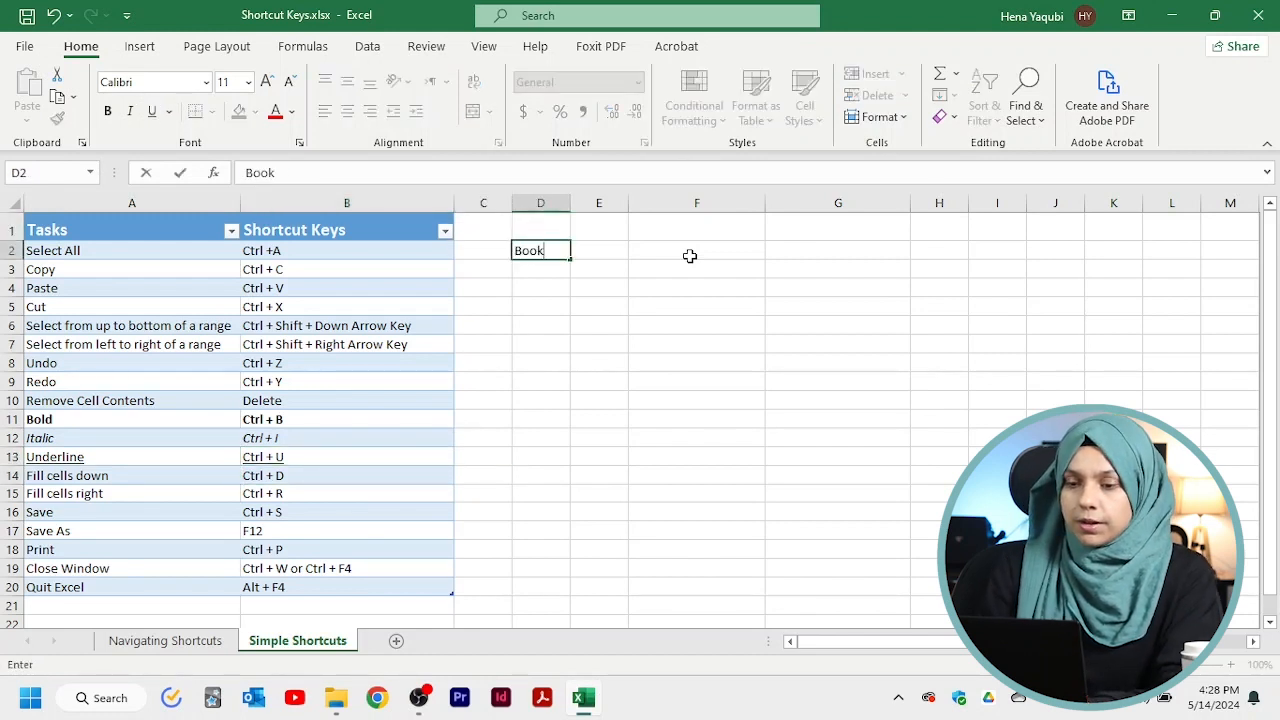
{"action": "key", "text": "Return"}
Fill "Book" from D2 down through D14.
{"action": "key", "text": "Up"}
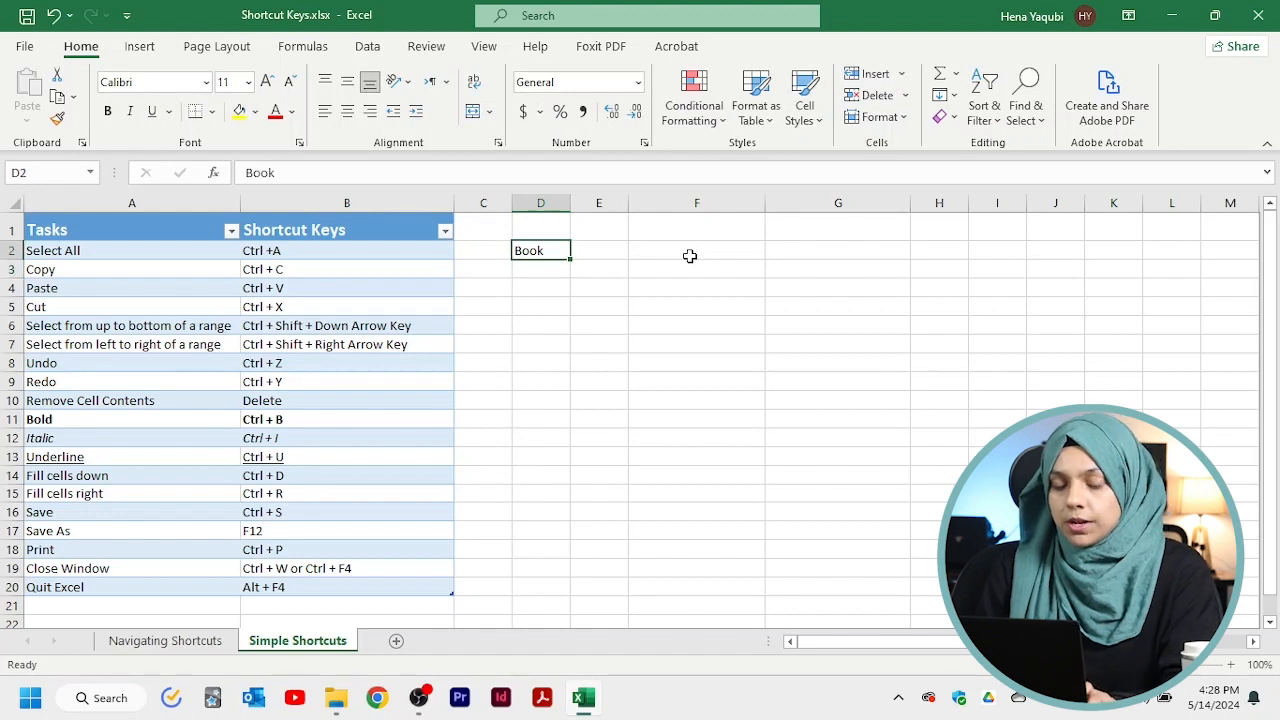
{"action": "key", "text": "shift+Down"}
{"action": "key", "text": "shift+Down"}
{"action": "key", "text": "shift+Down"}
{"action": "key", "text": "shift+Down"}
{"action": "key", "text": "shift+Down"}
{"action": "key", "text": "shift+Down"}
{"action": "key", "text": "shift+Down"}
{"action": "key", "text": "shift+Down"}
{"action": "key", "text": "shift+Down"}
{"action": "key", "text": "shift+Down"}
{"action": "key", "text": "shift+Down"}
{"action": "key", "text": "shift+Down"}
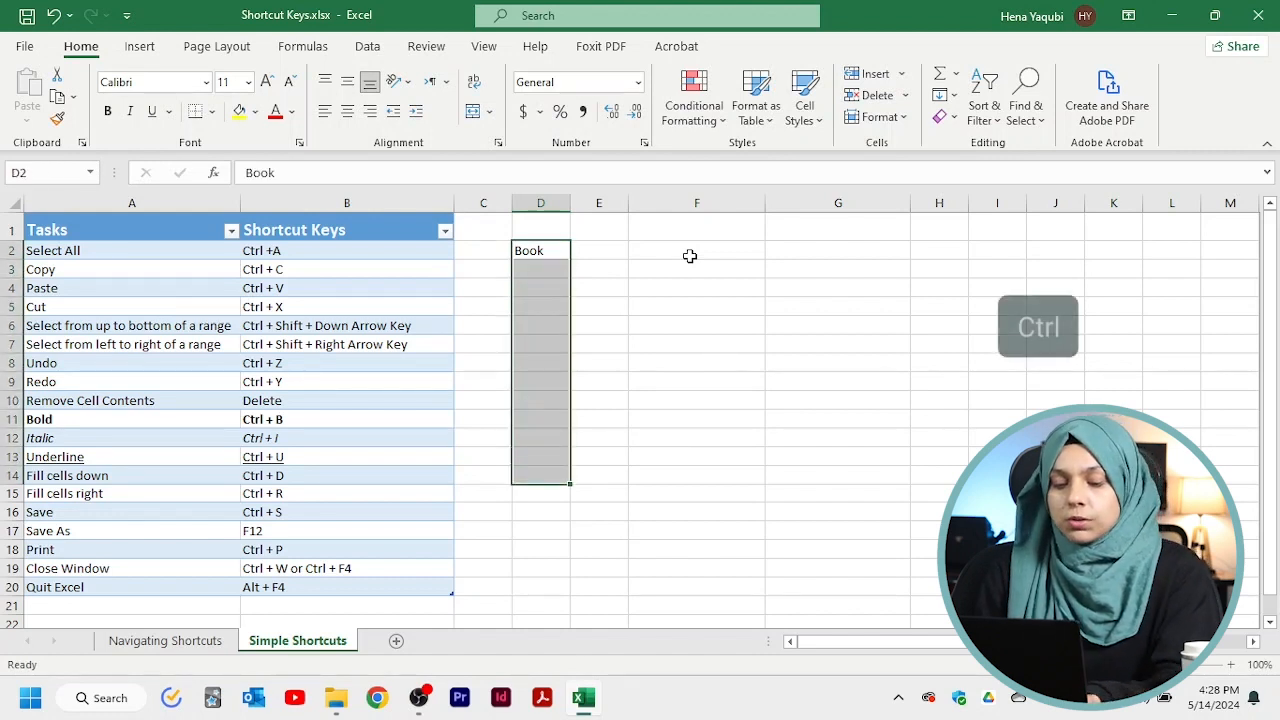
{"action": "key", "text": "ctrl+d"}
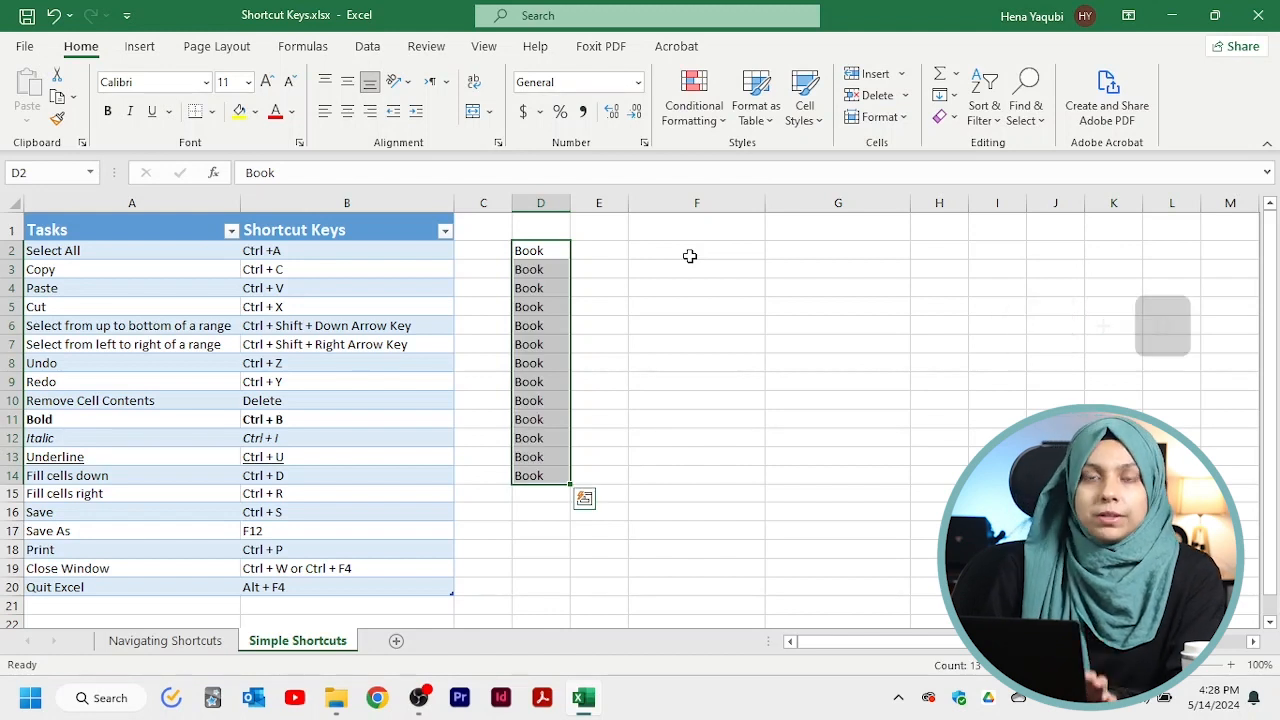
Fill "Book" from D2 across row 2 to I2 and save the workbook.
{"action": "key", "text": "ctrl+shift+Up"}
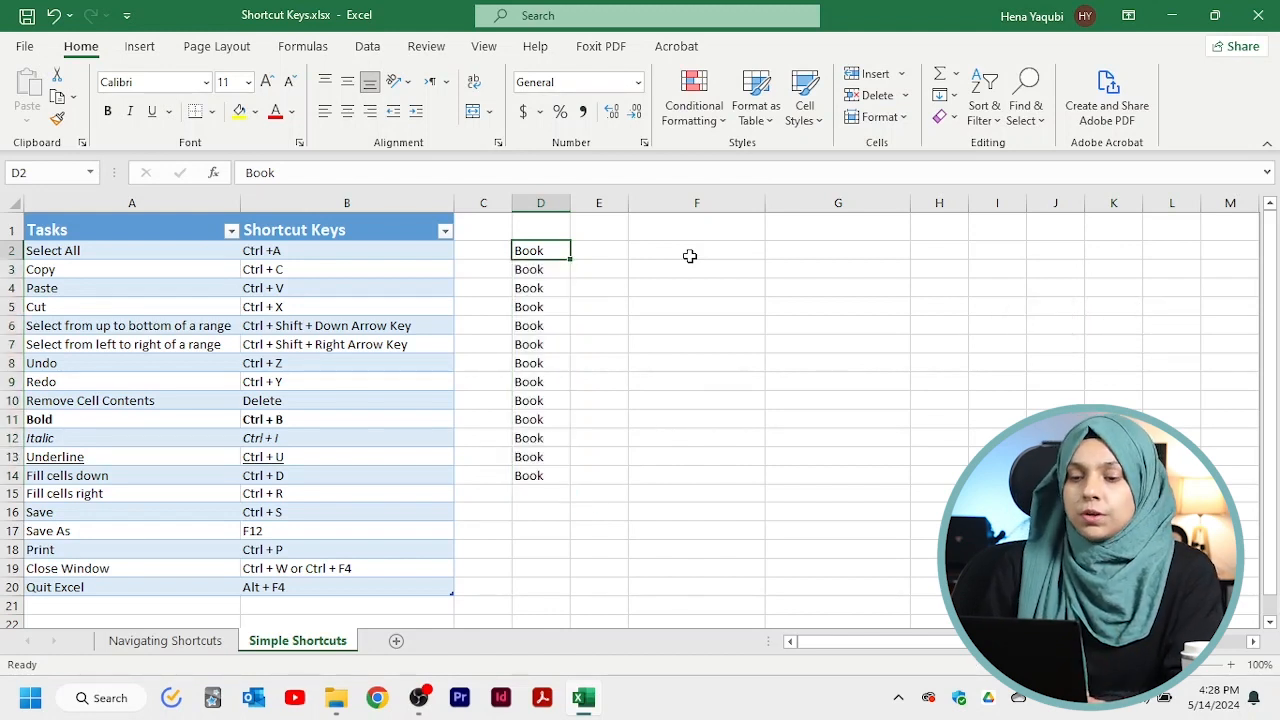
{"action": "key", "text": "shift+Right"}
{"action": "key", "text": "shift+Right"}
{"action": "key", "text": "shift+Right"}
{"action": "key", "text": "shift+Right"}
{"action": "key", "text": "shift+Right"}
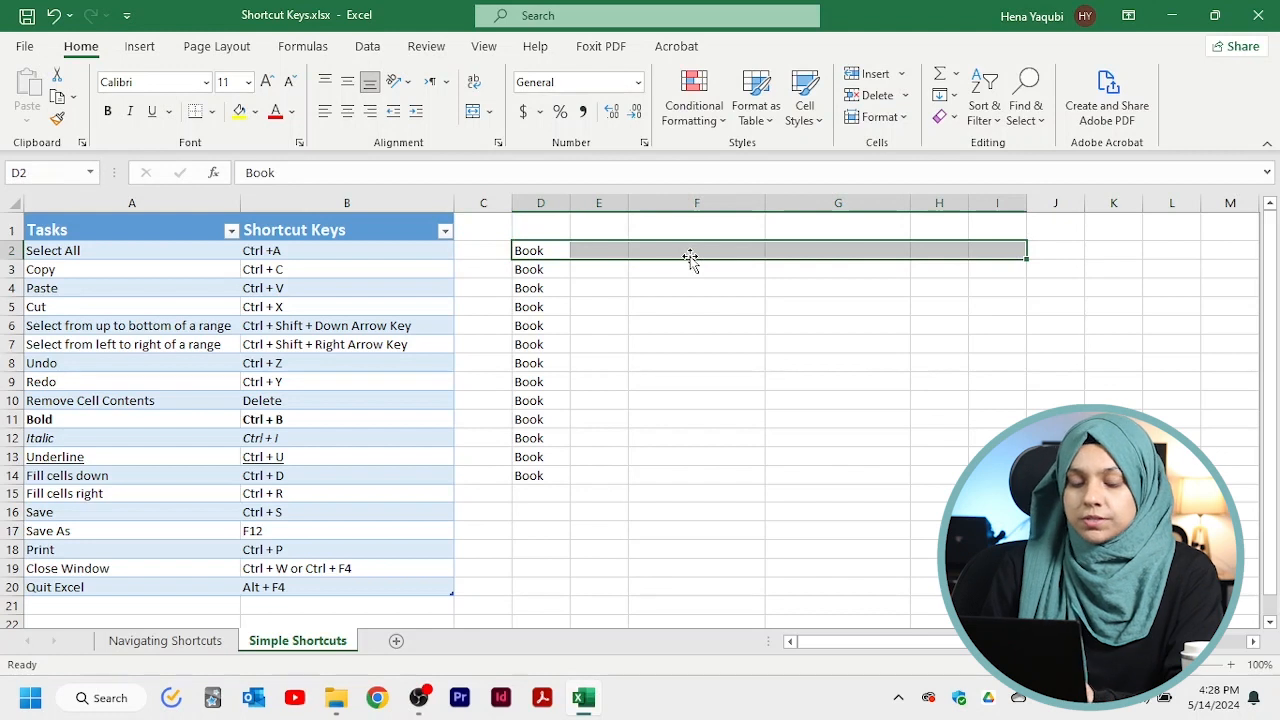
{"action": "key", "text": "ctrl+r"}
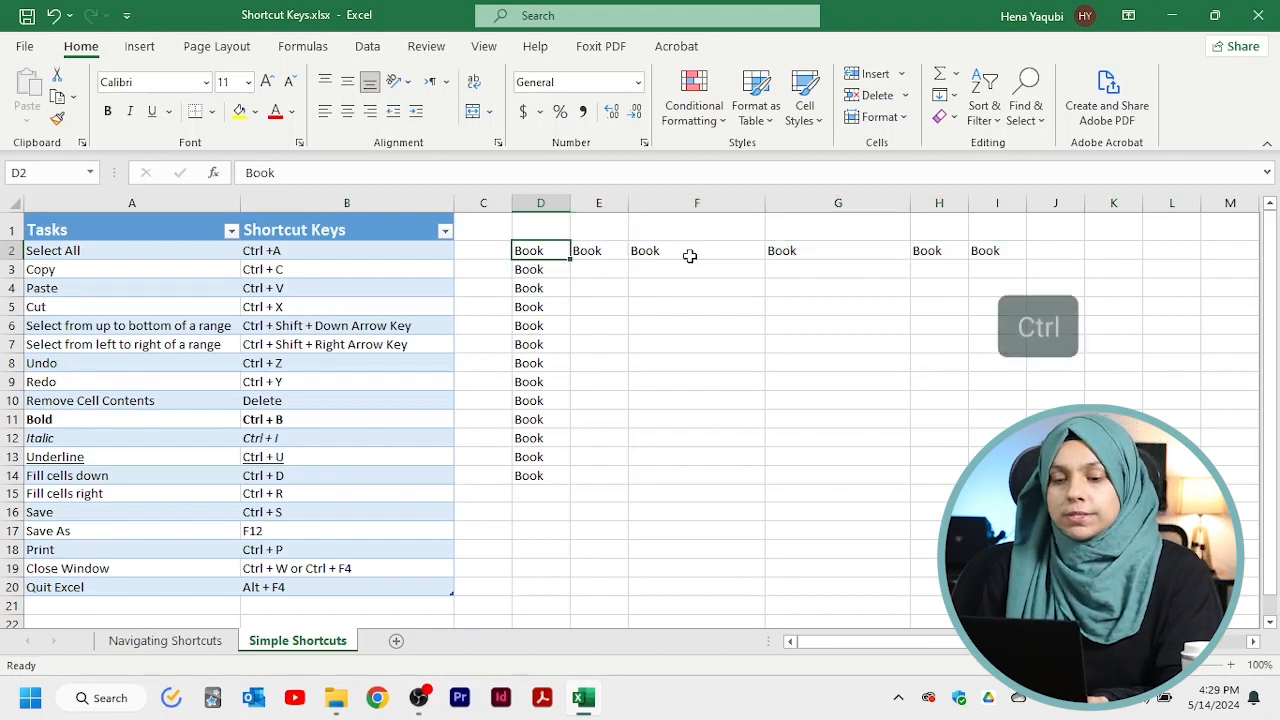
{"action": "key", "text": "ctrl+s"}
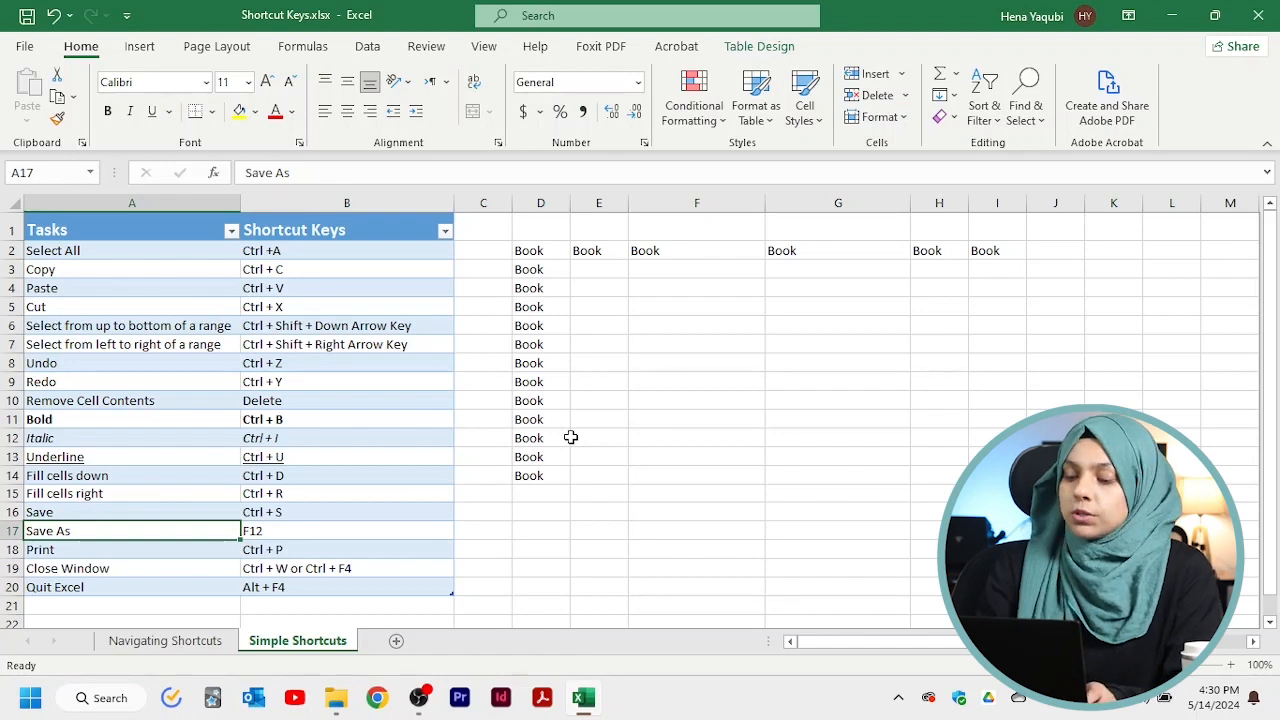
Open the Save As dialog for the workbook, cancel it, and select the Print task in A18.
{"action": "key", "text": "F12"}
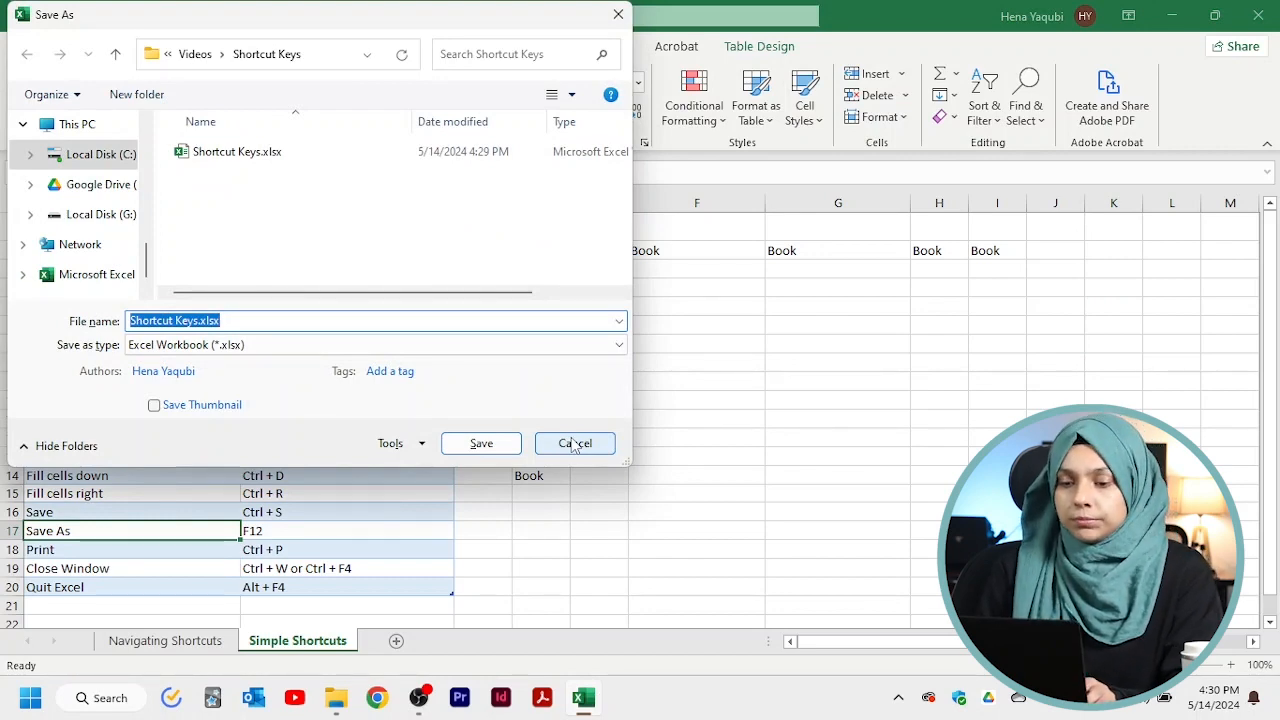
{"action": "left_click", "coordinate": [575, 443]}
{"action": "key", "text": "Down"}
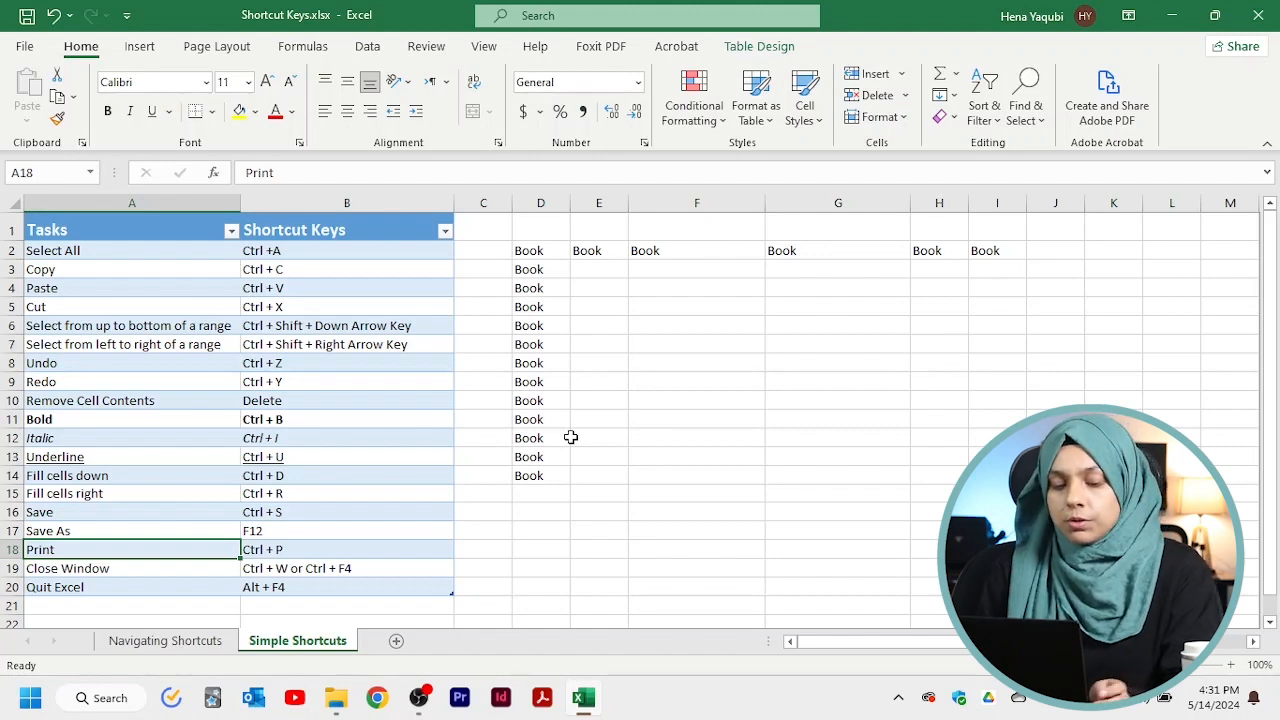
View the sheet's print settings and preview, return to the sheet without printing, and select the Close Window task in A19.
{"action": "key", "text": "ctrl+p"}
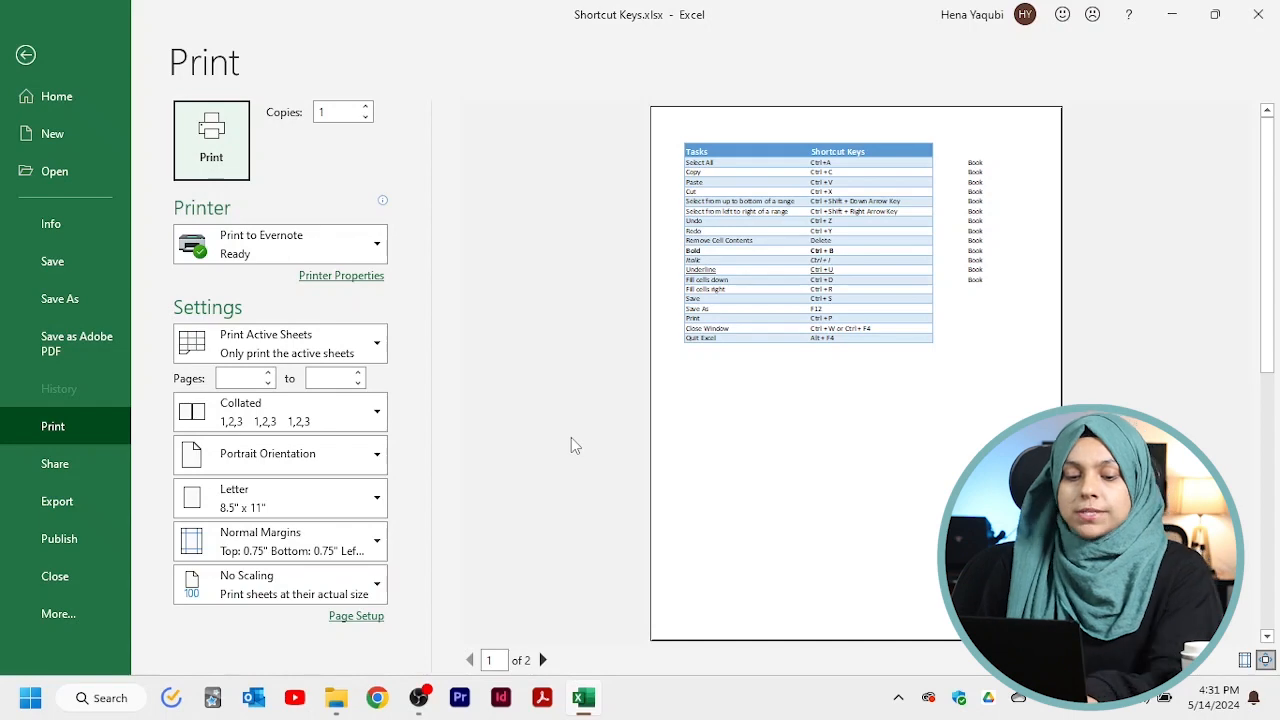
{"action": "key", "text": "Escape"}
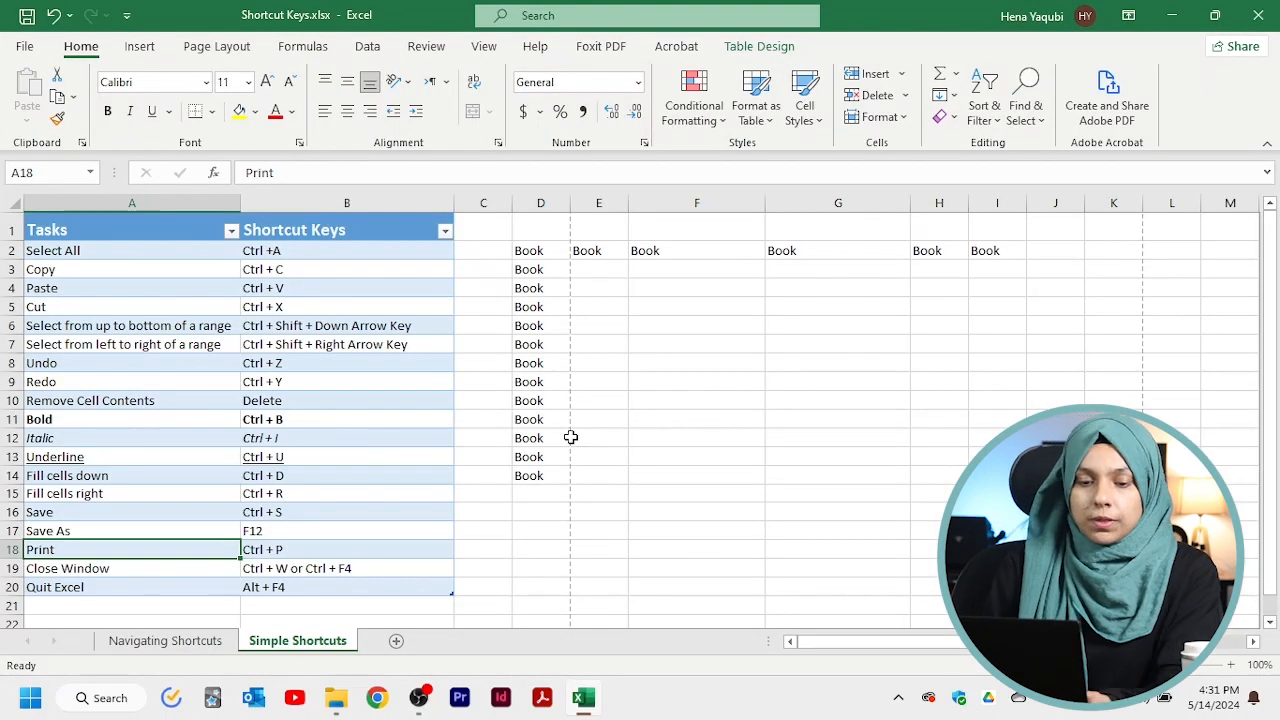
{"action": "key", "text": "Down"}
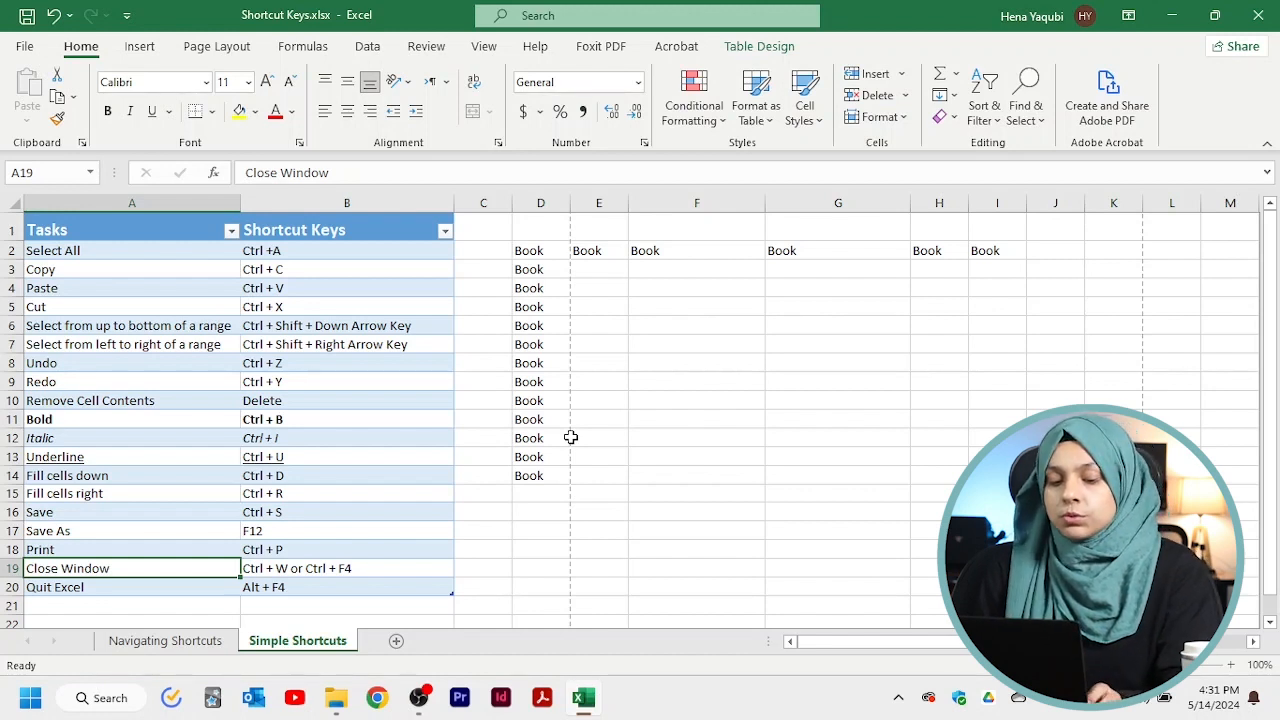
Close the current workbook while keeping Excel running, and reopen Shortcut Keys.xlsx.
{"action": "key", "text": "ctrl+w"}
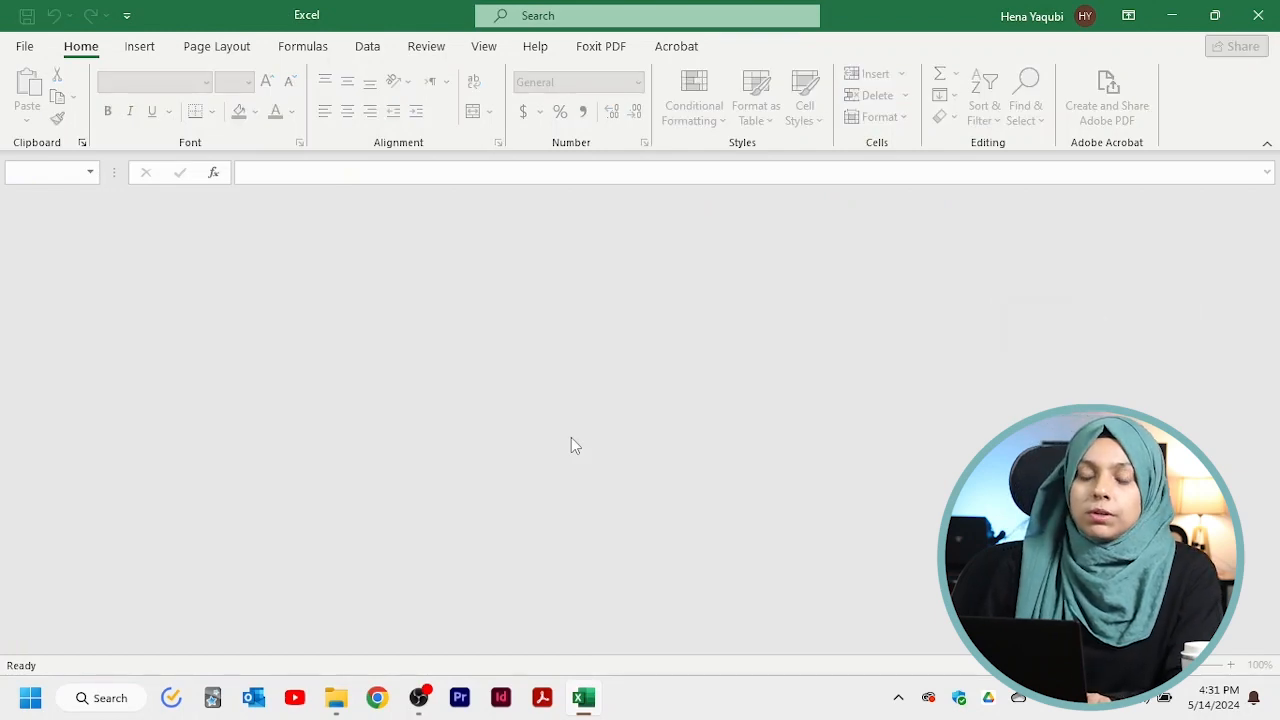
{"action": "left_click", "coordinate": [24, 47]}
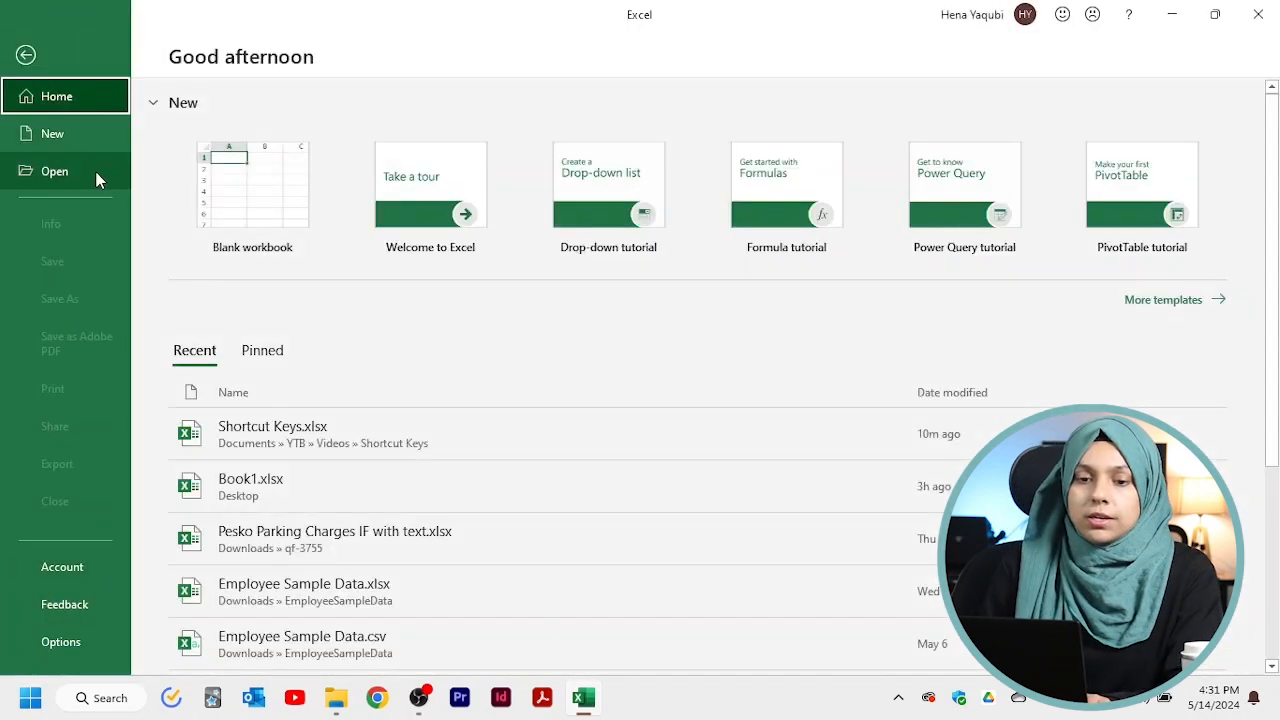
{"action": "left_click", "coordinate": [96, 178]}
{"action": "left_click", "coordinate": [570, 271]}
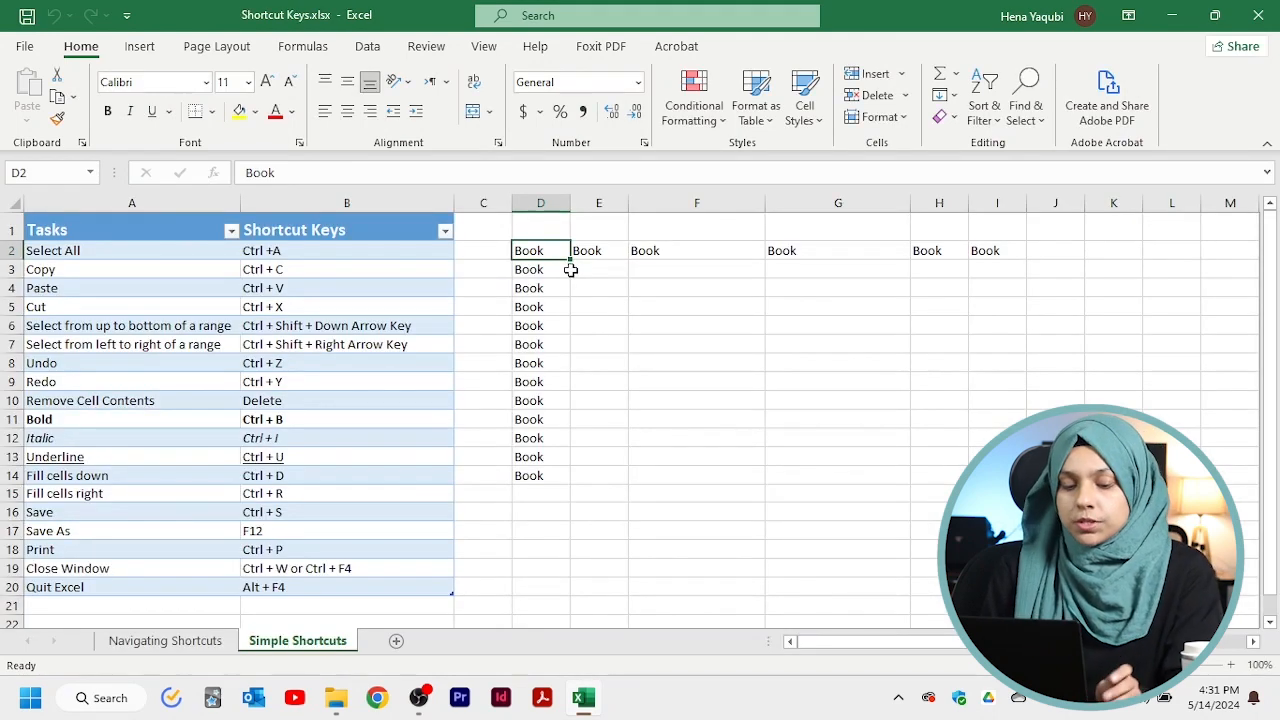
Close and reopen Shortcut Keys.xlsx once more, and select the Quit Excel shortcut in B20.
{"action": "key", "text": "ctrl+F4"}
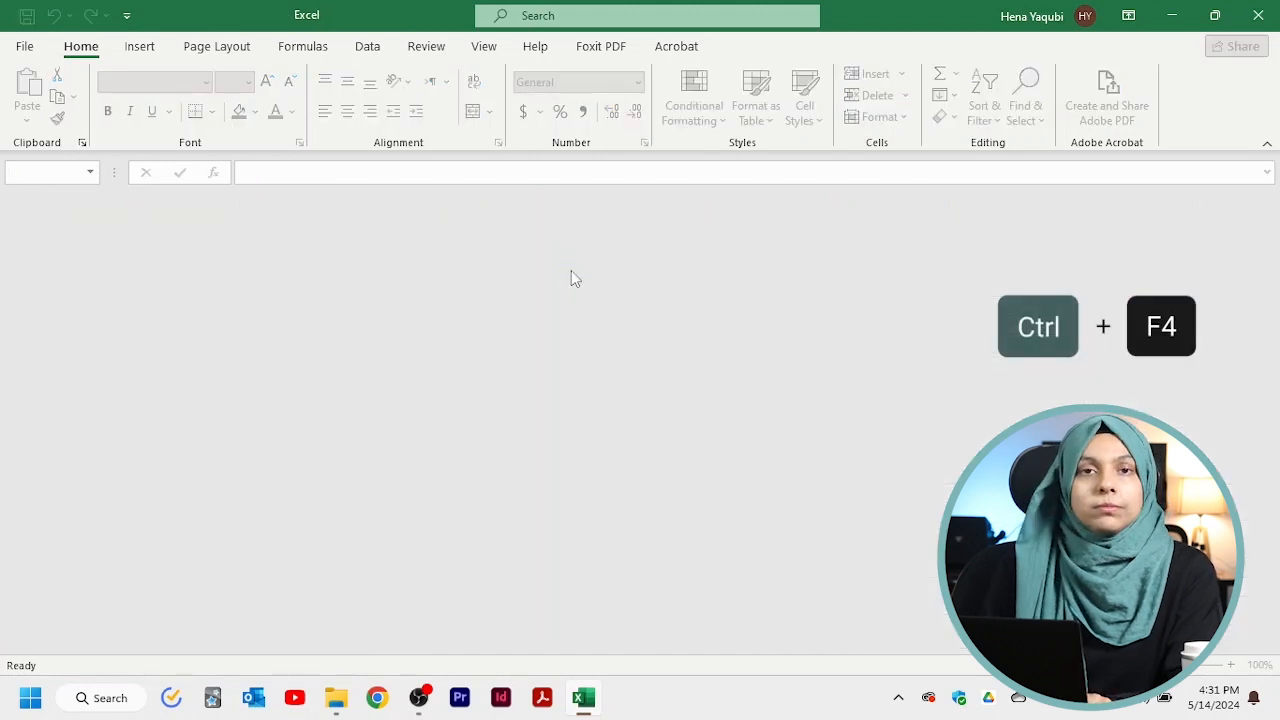
{"action": "left_click", "coordinate": [24, 46]}
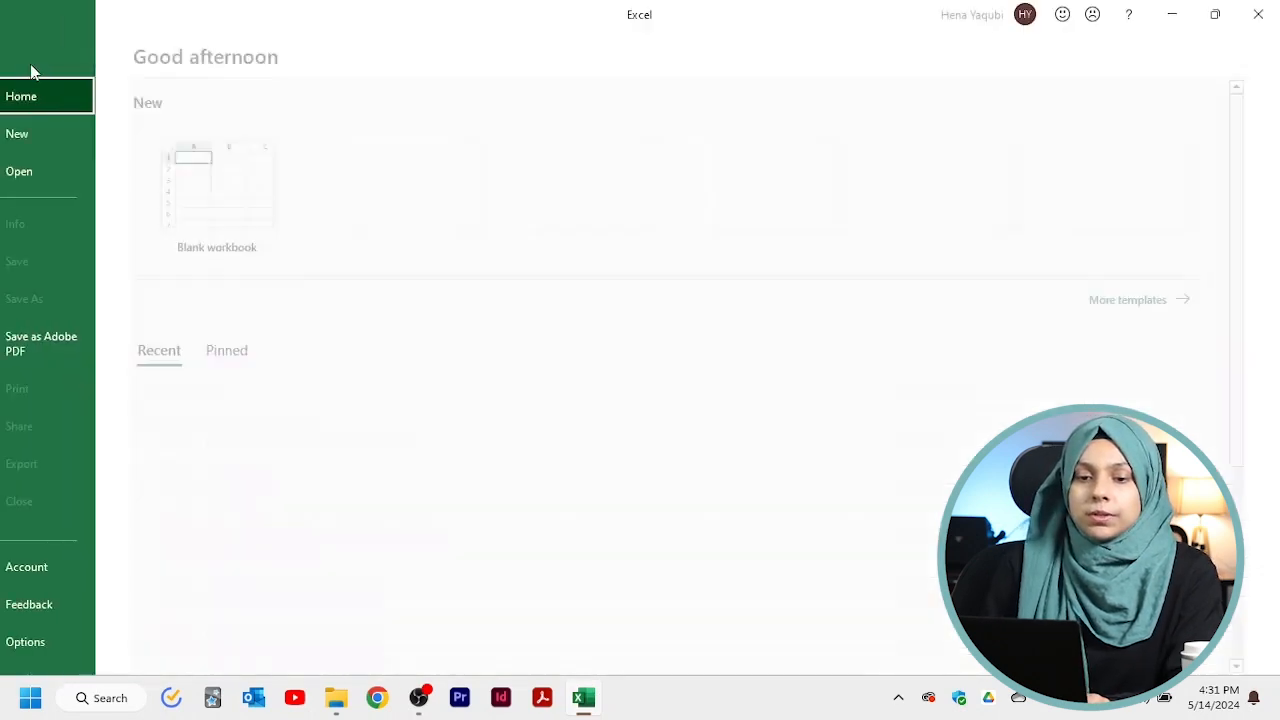
{"action": "left_click", "coordinate": [62, 172]}
{"action": "left_click", "coordinate": [573, 292]}
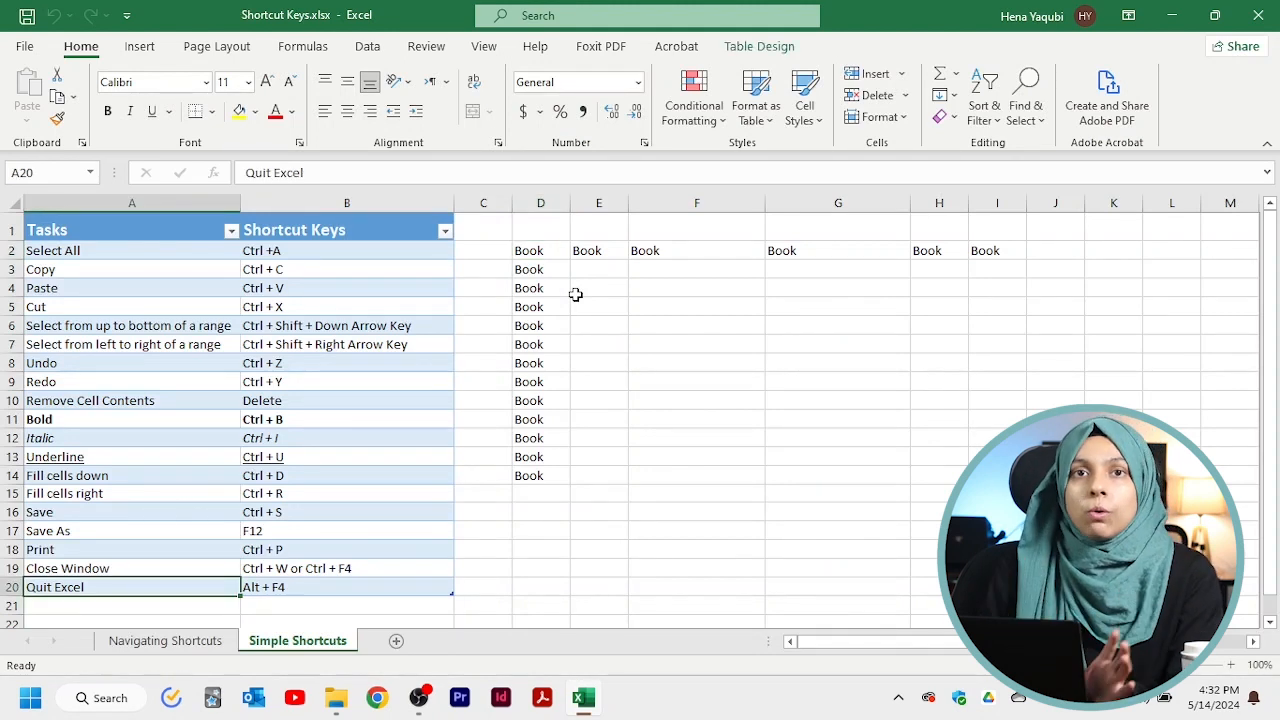
{"action": "key", "text": "Right"}
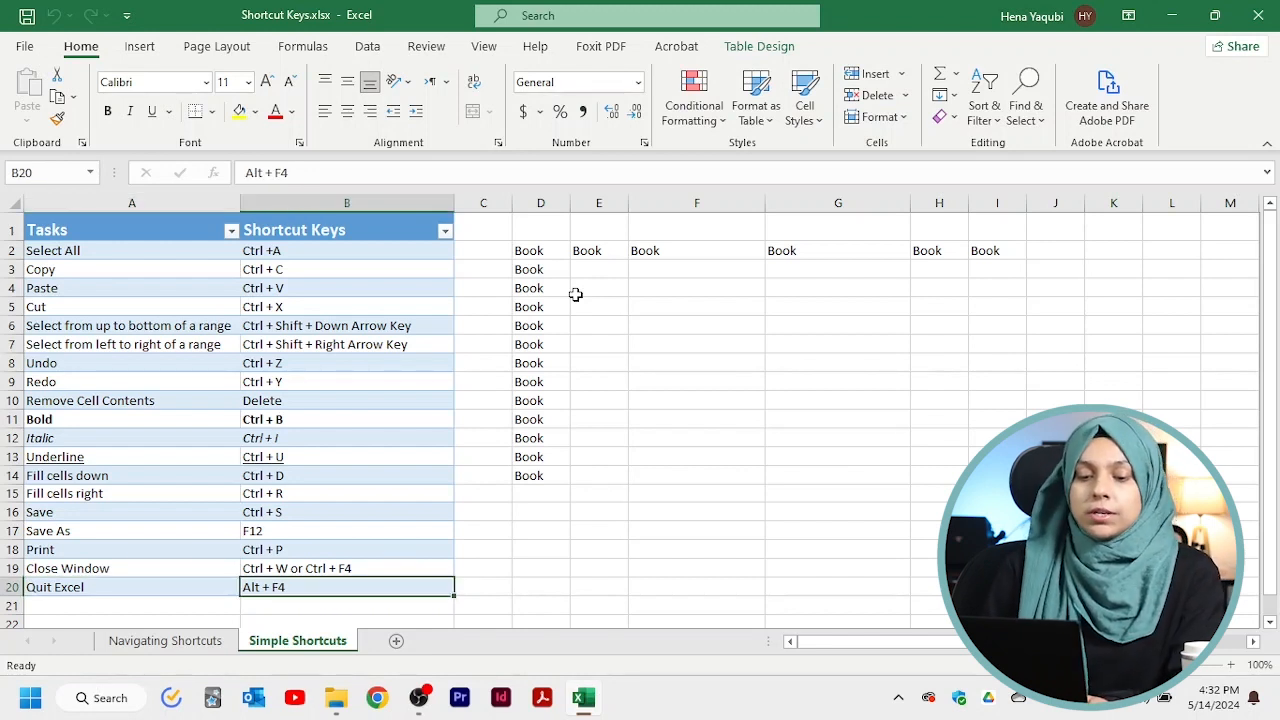
Switch to the Navigating Shortcuts sheet and move cell by cell from A1 through A2 and B2 back to A1.
{"action": "left_click", "coordinate": [178, 644]}
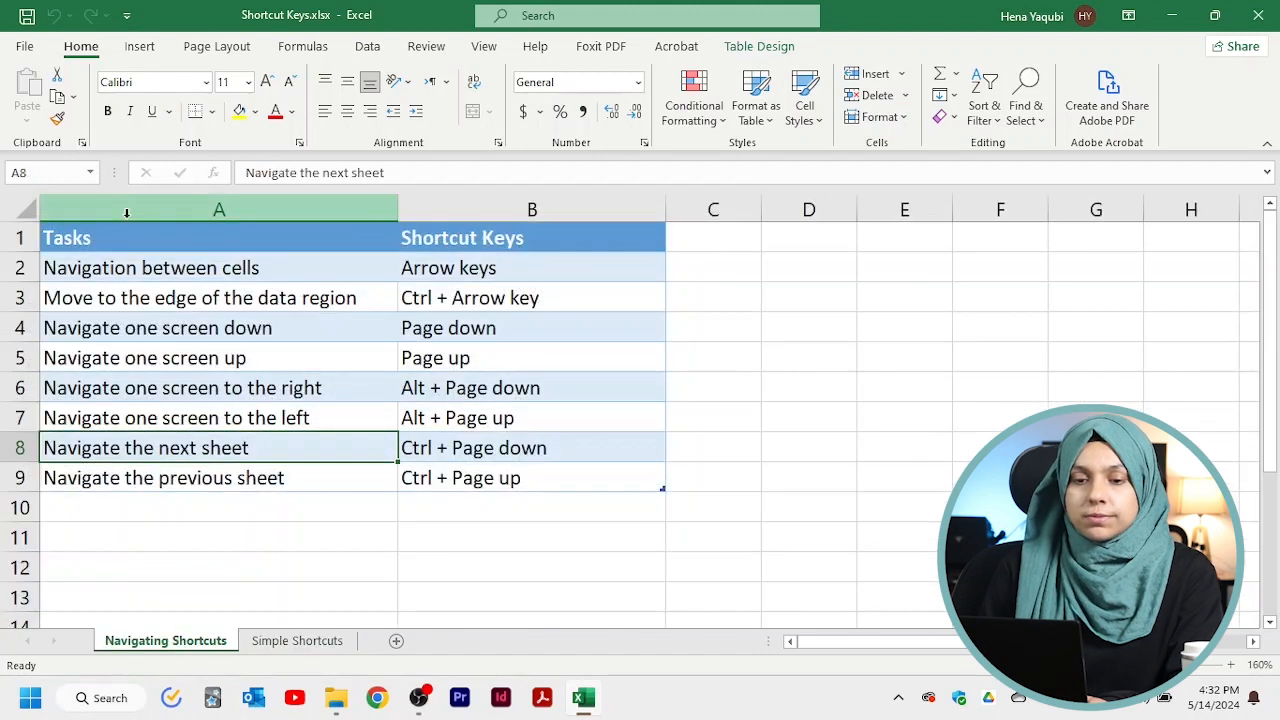
{"action": "left_click", "coordinate": [137, 257]}
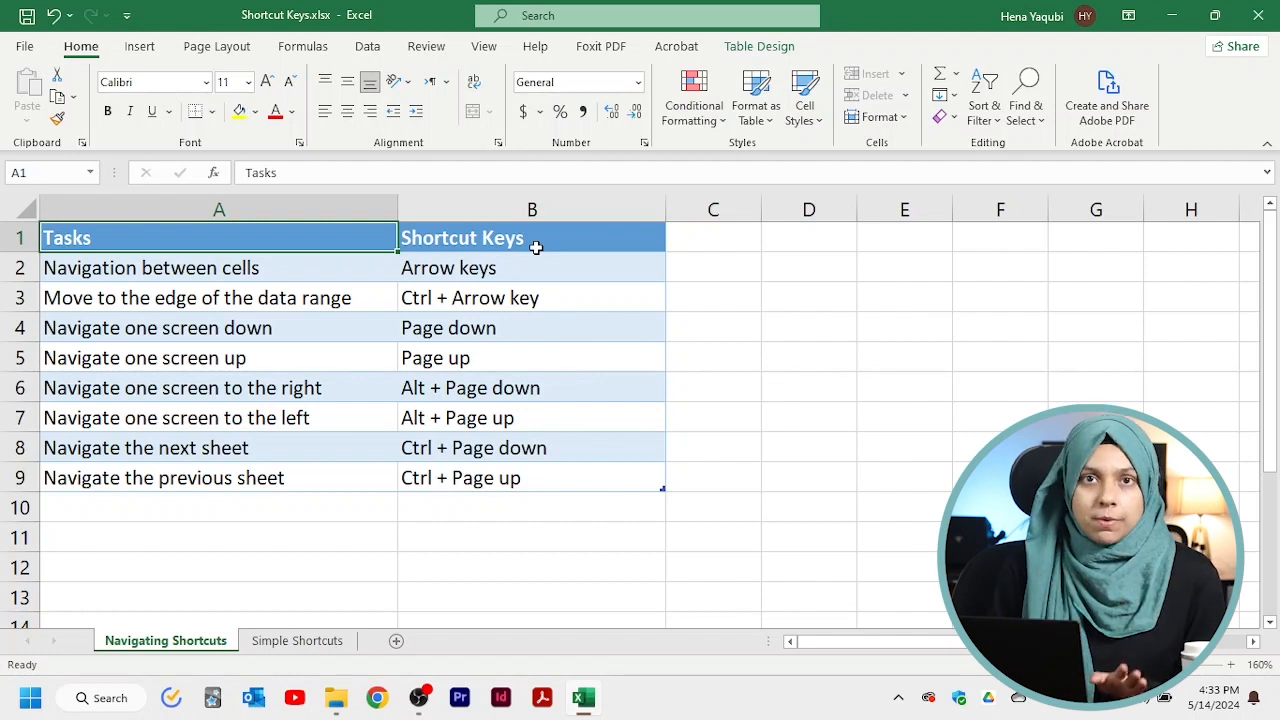
{"action": "key", "text": "Down"}
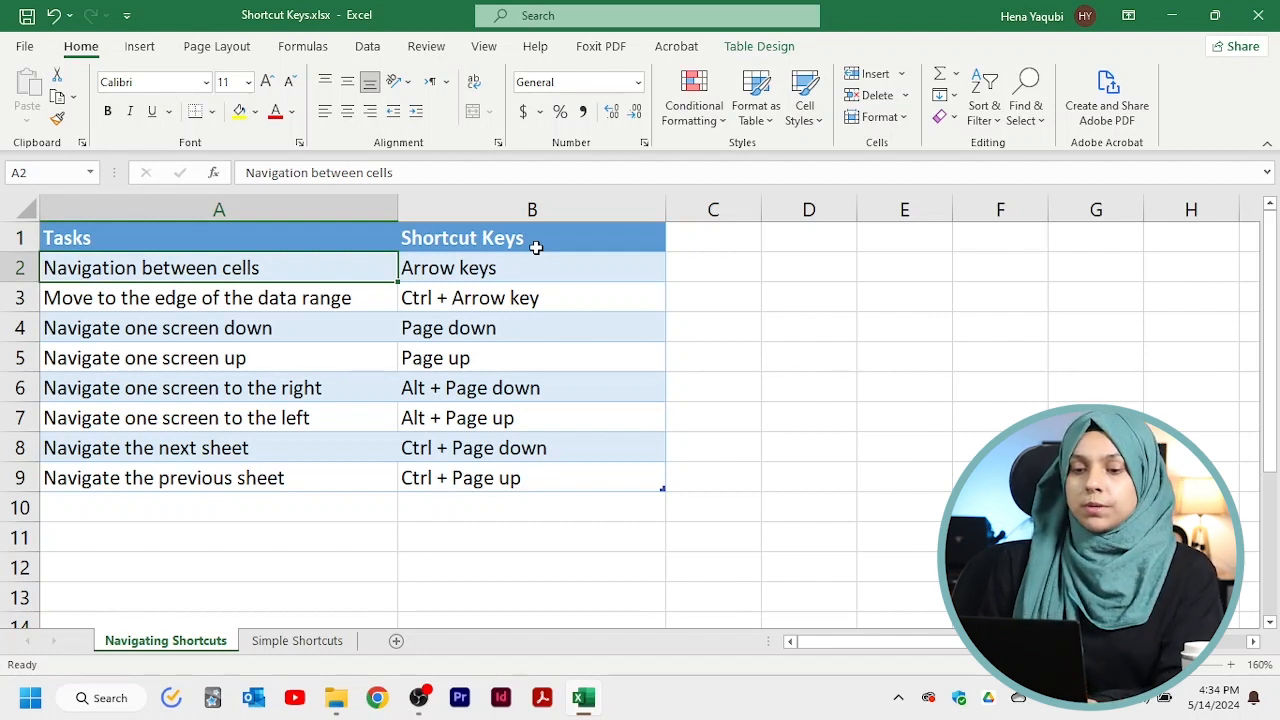
{"action": "key", "text": "Right"}
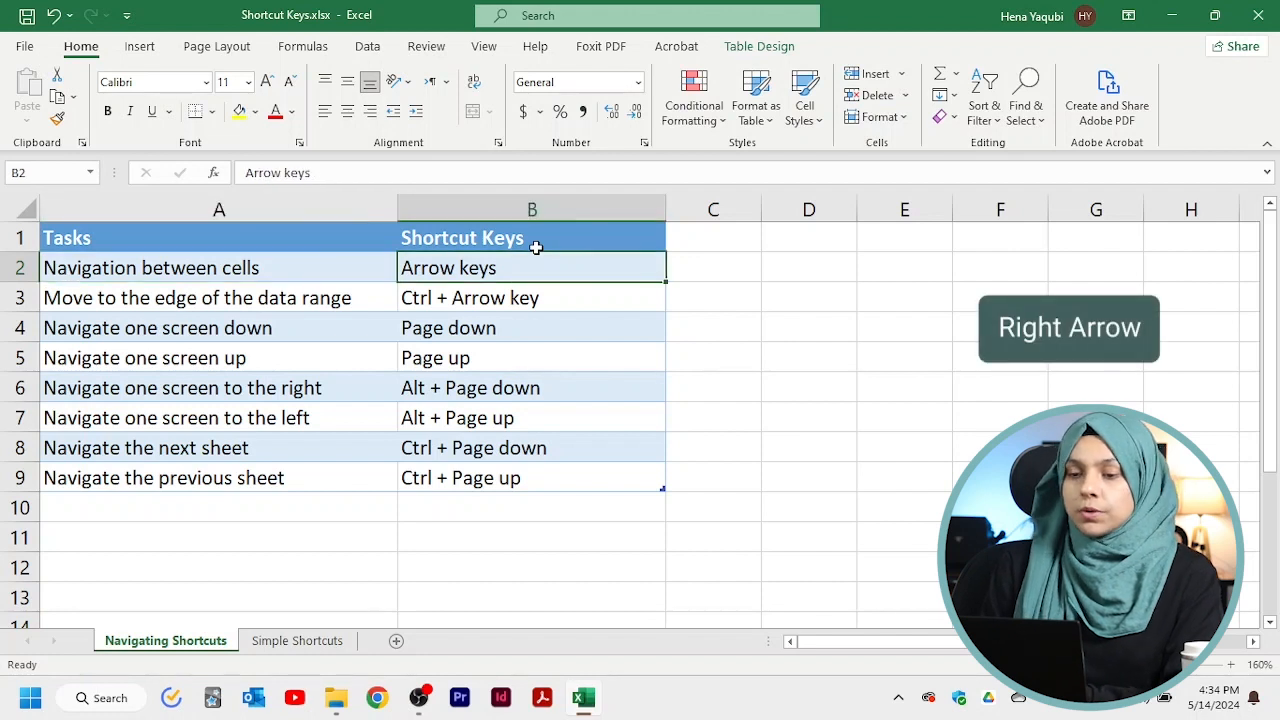
{"action": "key", "text": "Left"}
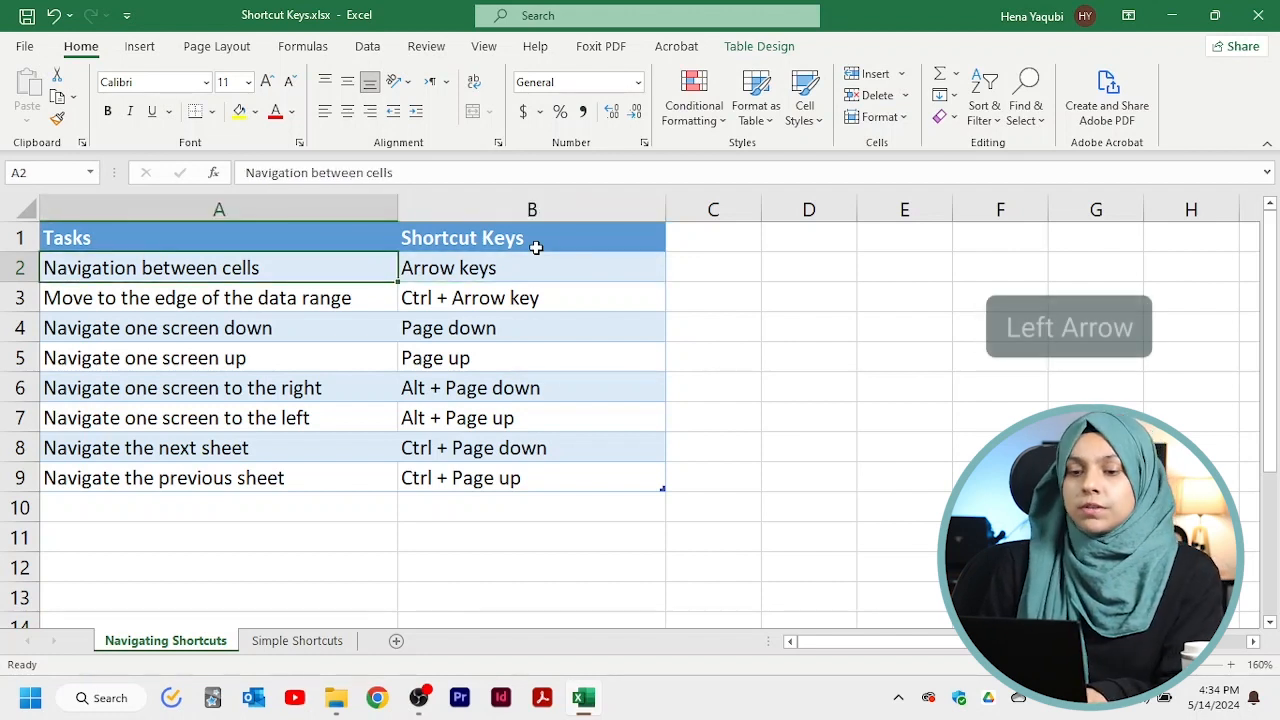
{"action": "key", "text": "Up"}
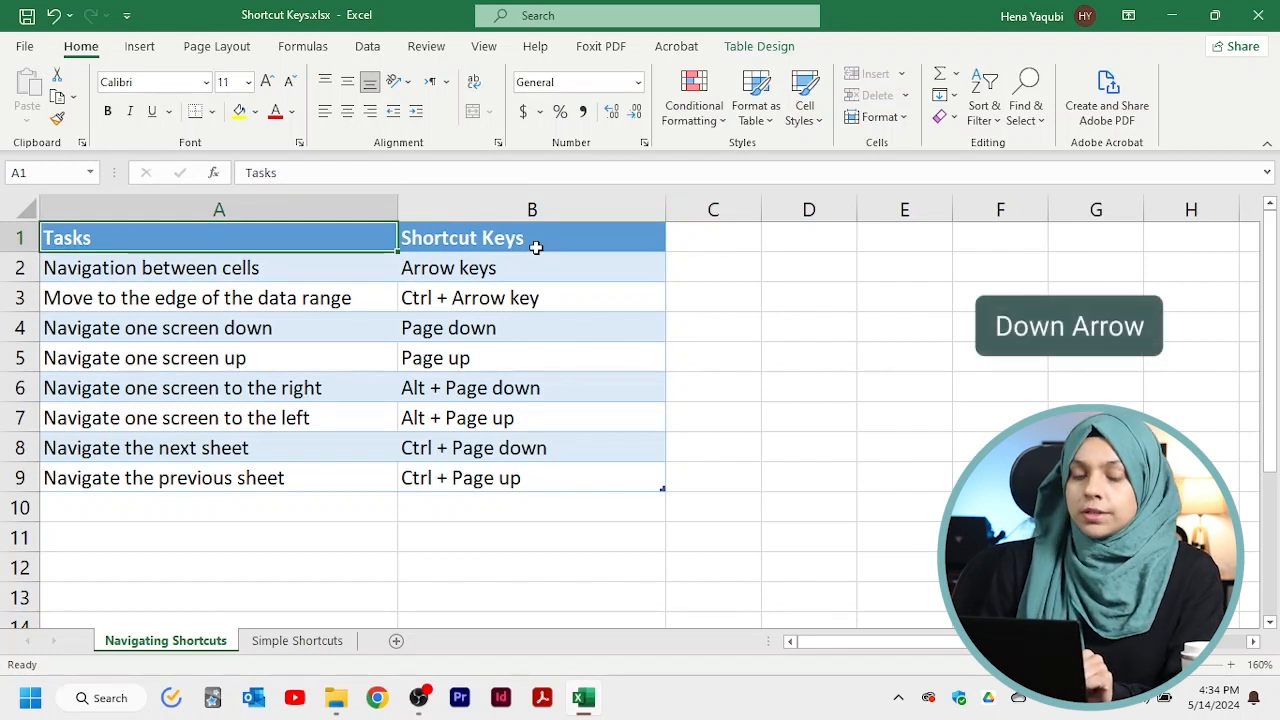
Step down column A to A3 and back to A1, and jump to the data range's edge at A9 and back.
{"action": "key", "text": "Down"}
{"action": "key", "text": "Down"}
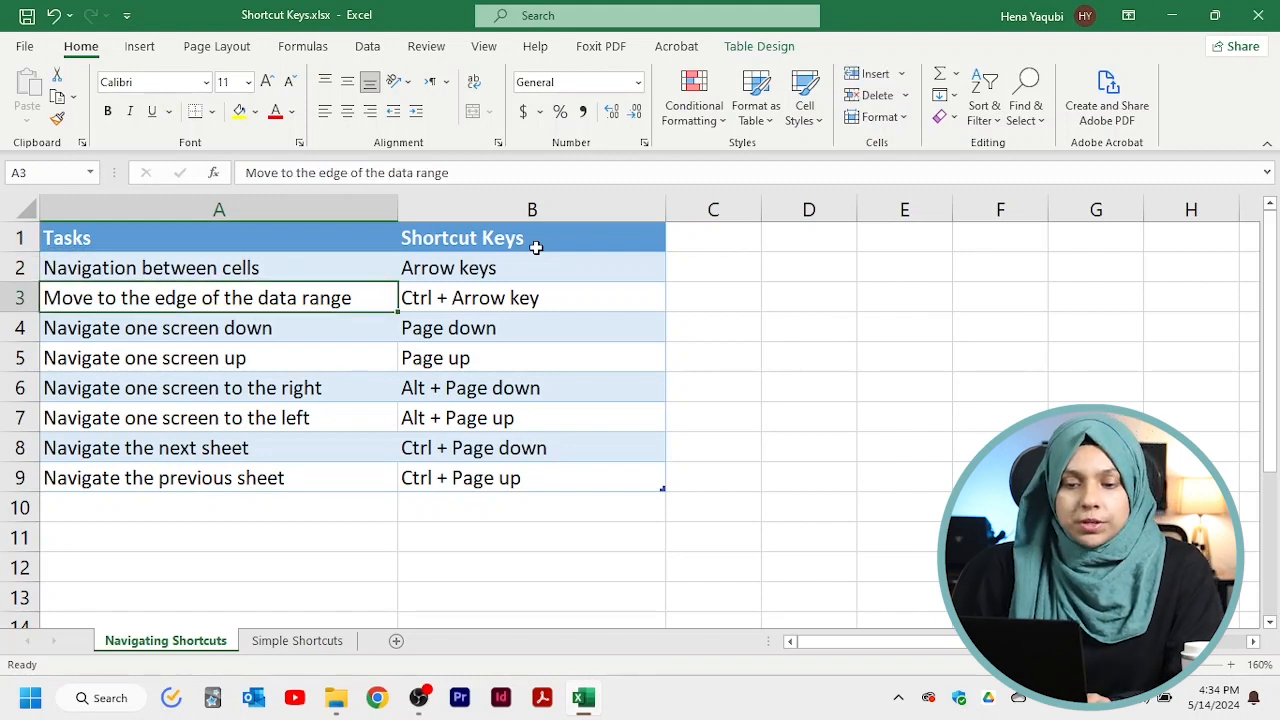
{"action": "key", "text": "Up"}
{"action": "key", "text": "Up"}
{"action": "key", "text": "ctrl+a"}
{"action": "key", "text": "Down"}
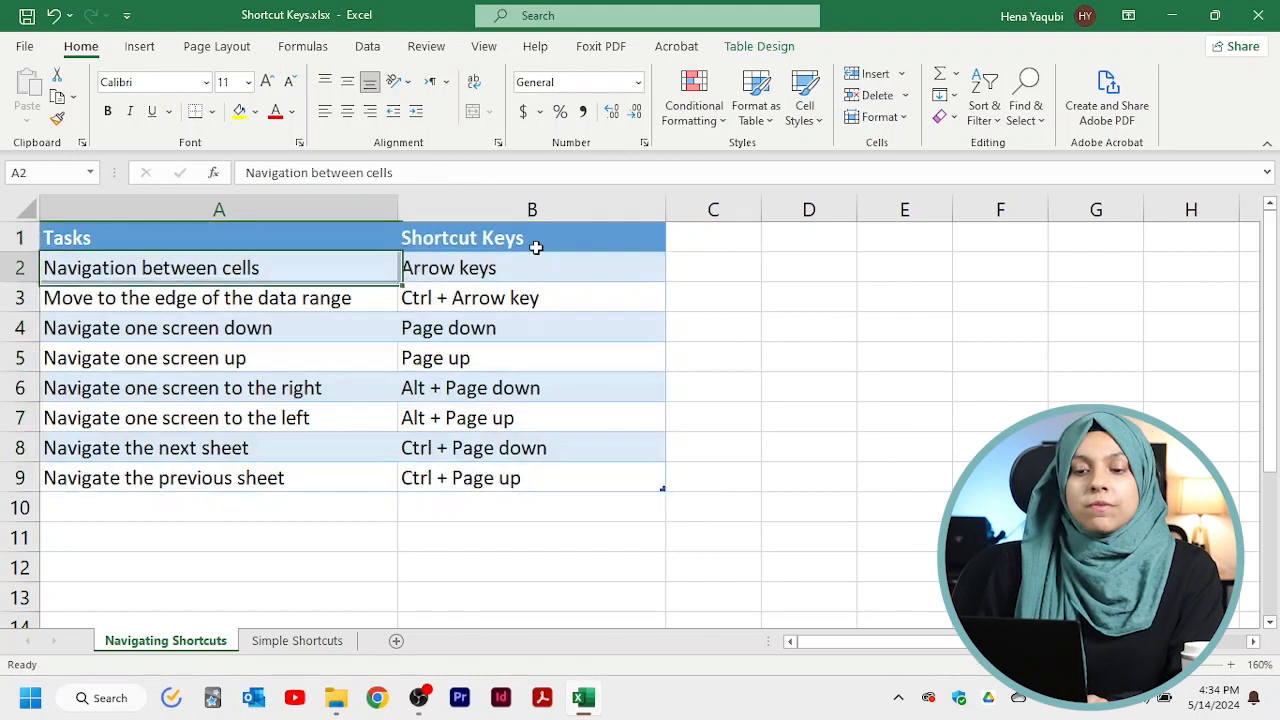
{"action": "key", "text": "Up"}
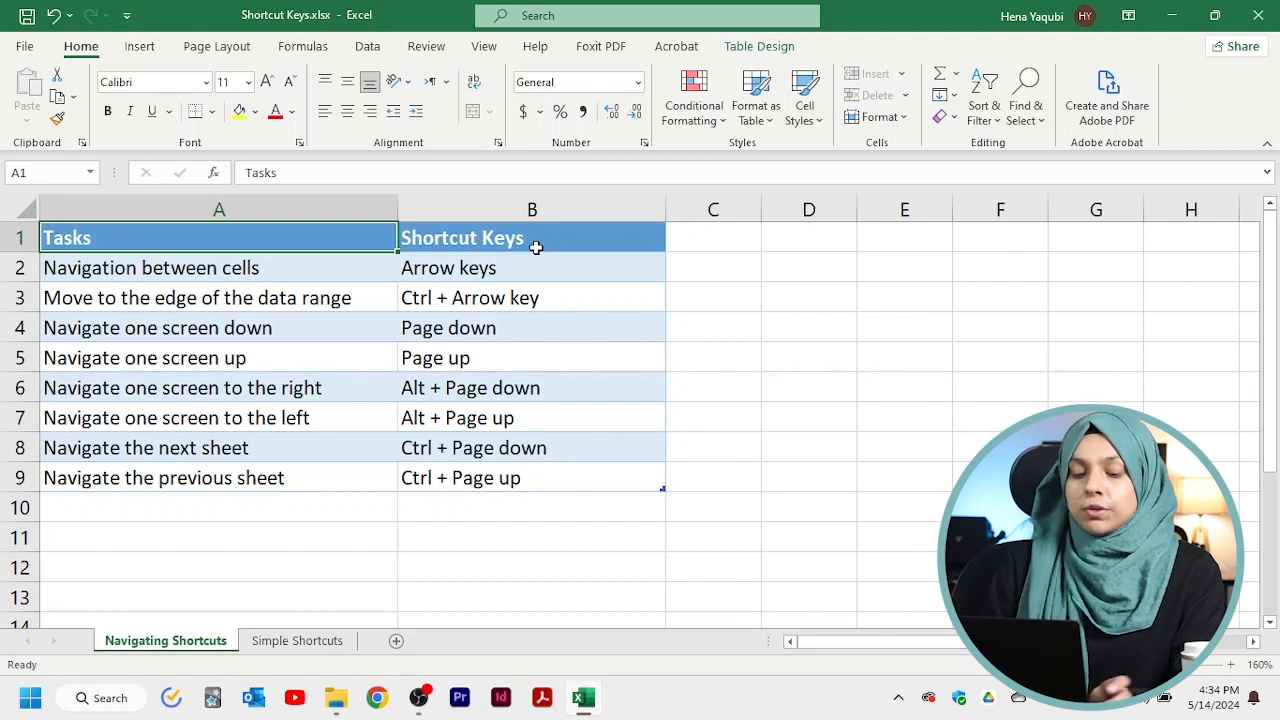
{"action": "key", "text": "ctrl+Down"}
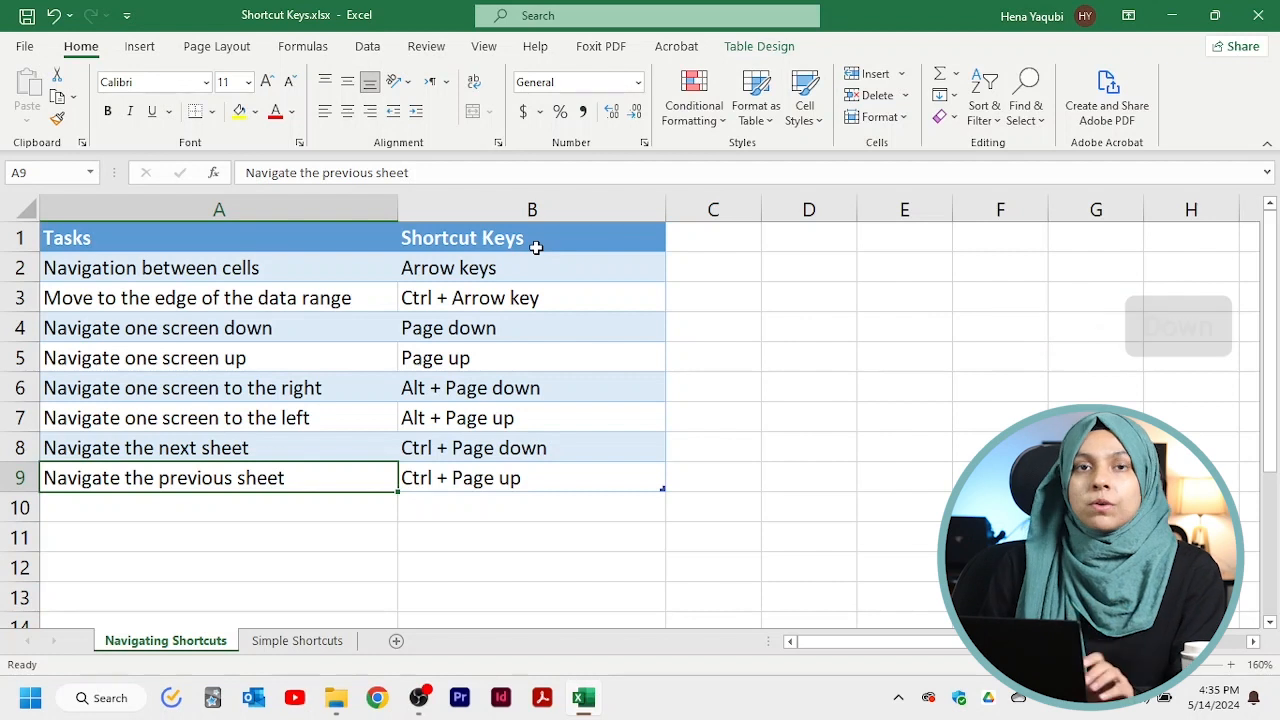
{"action": "key", "text": "ctrl+Up"}
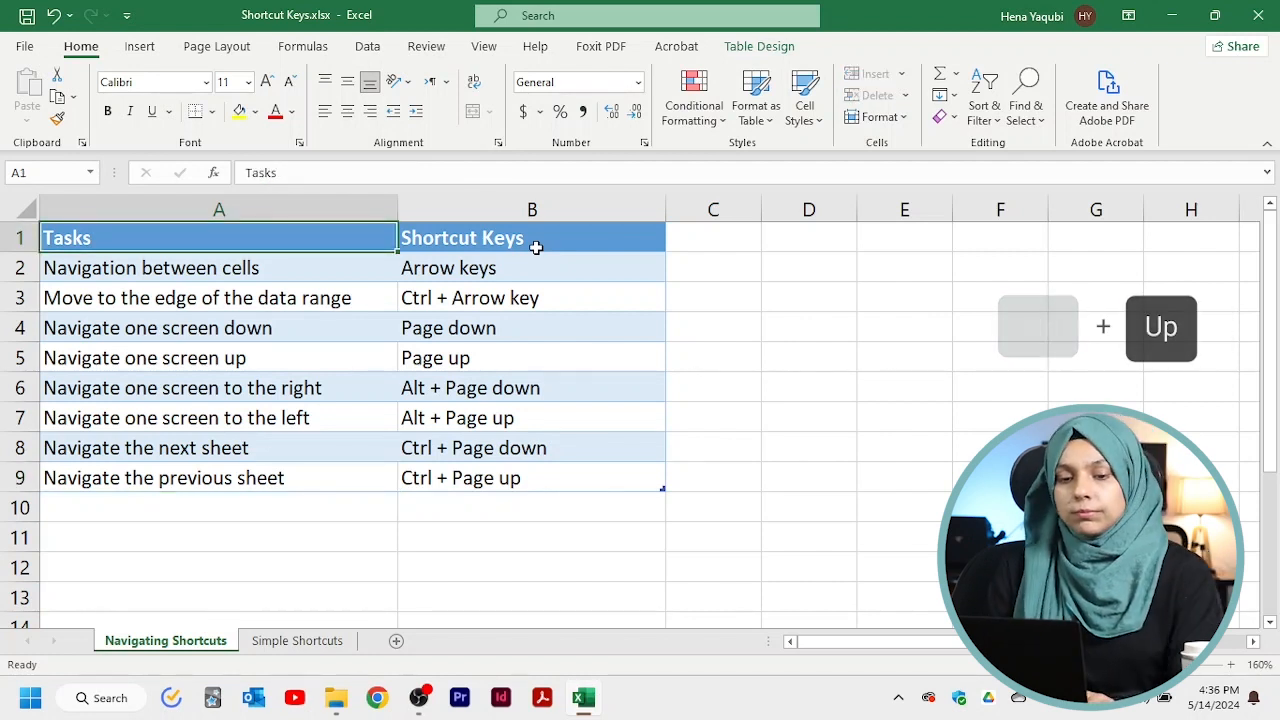
Step down to A5 and back to A1, and move one screen down to A14 and back up.
{"action": "key", "text": "Down"}
{"action": "key", "text": "Down"}
{"action": "key", "text": "Down"}
{"action": "key", "text": "Down"}
{"action": "key", "text": "Up"}
{"action": "key", "text": "Up"}
{"action": "key", "text": "Up"}
{"action": "key", "text": "Up"}
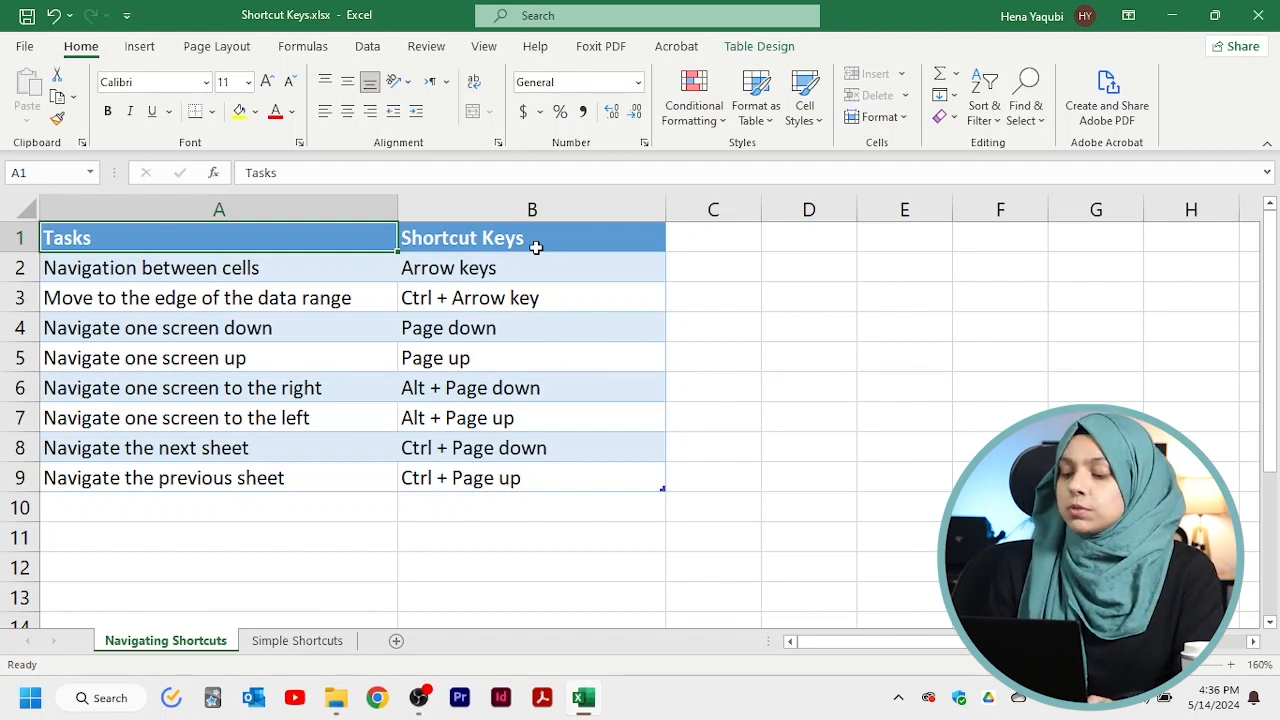
{"action": "key", "text": "Page_Down"}
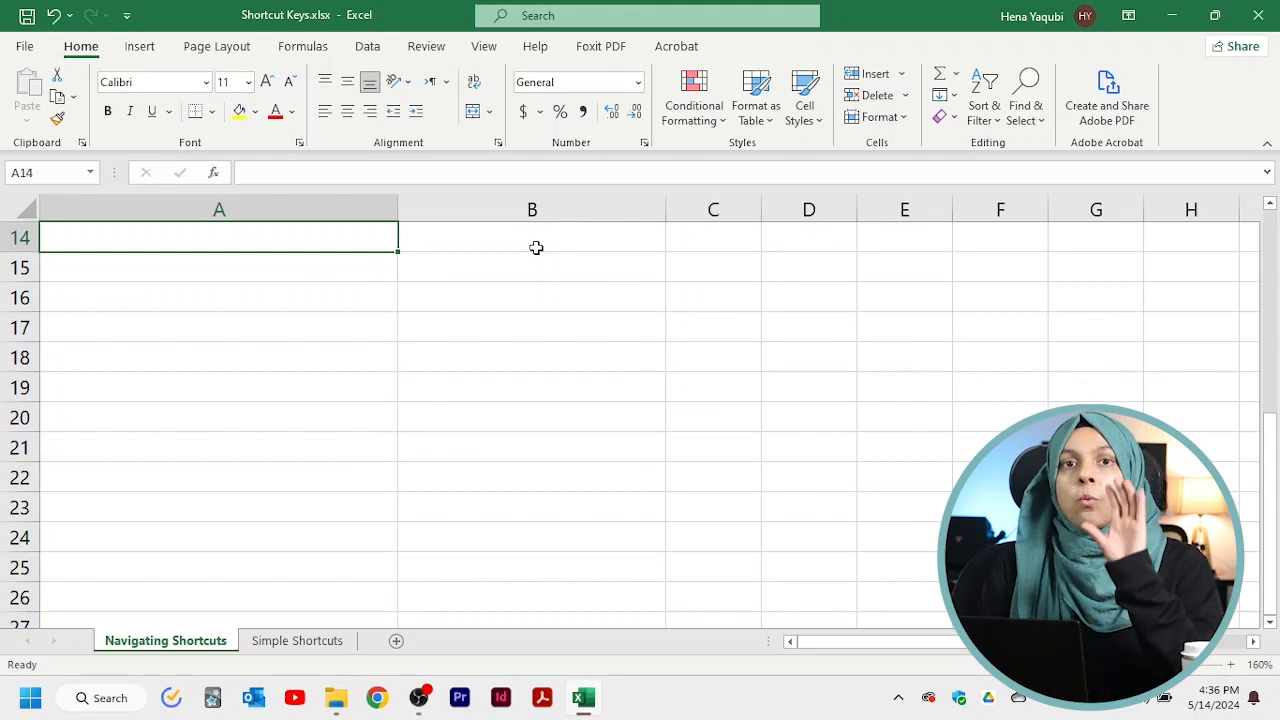
{"action": "key", "text": "Page_Up"}
{"action": "key", "text": "Page_Up"}
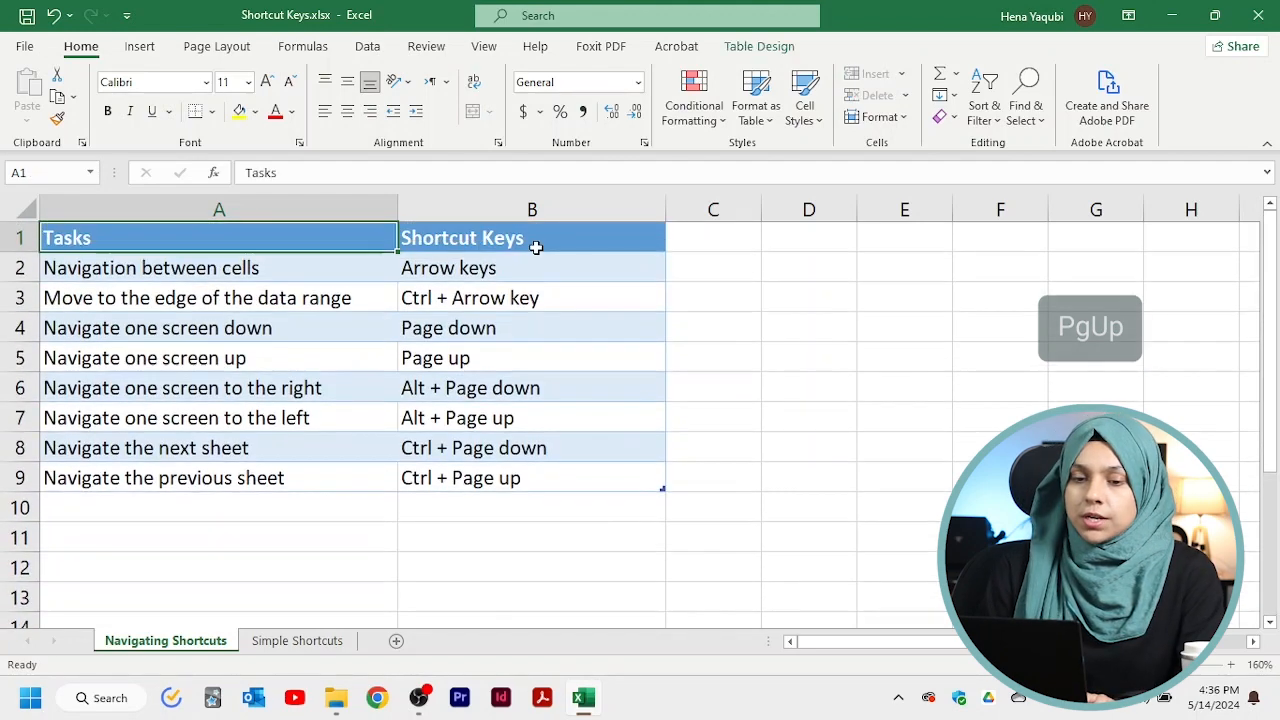
Select the task in A6, move one screen right to I6, and return one screen left.
{"action": "key", "text": "Down"}
{"action": "key", "text": "Down"}
{"action": "key", "text": "Down"}
{"action": "key", "text": "Down"}
{"action": "key", "text": "Down"}
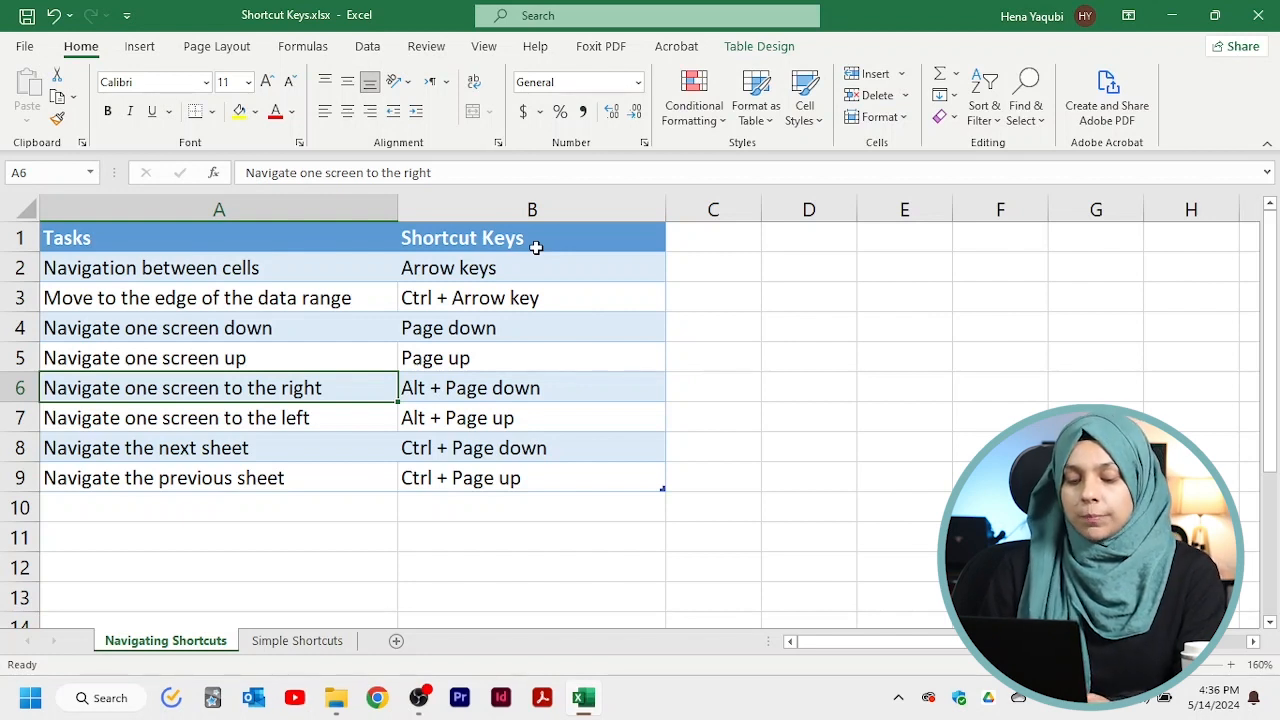
{"action": "key", "text": "alt"}
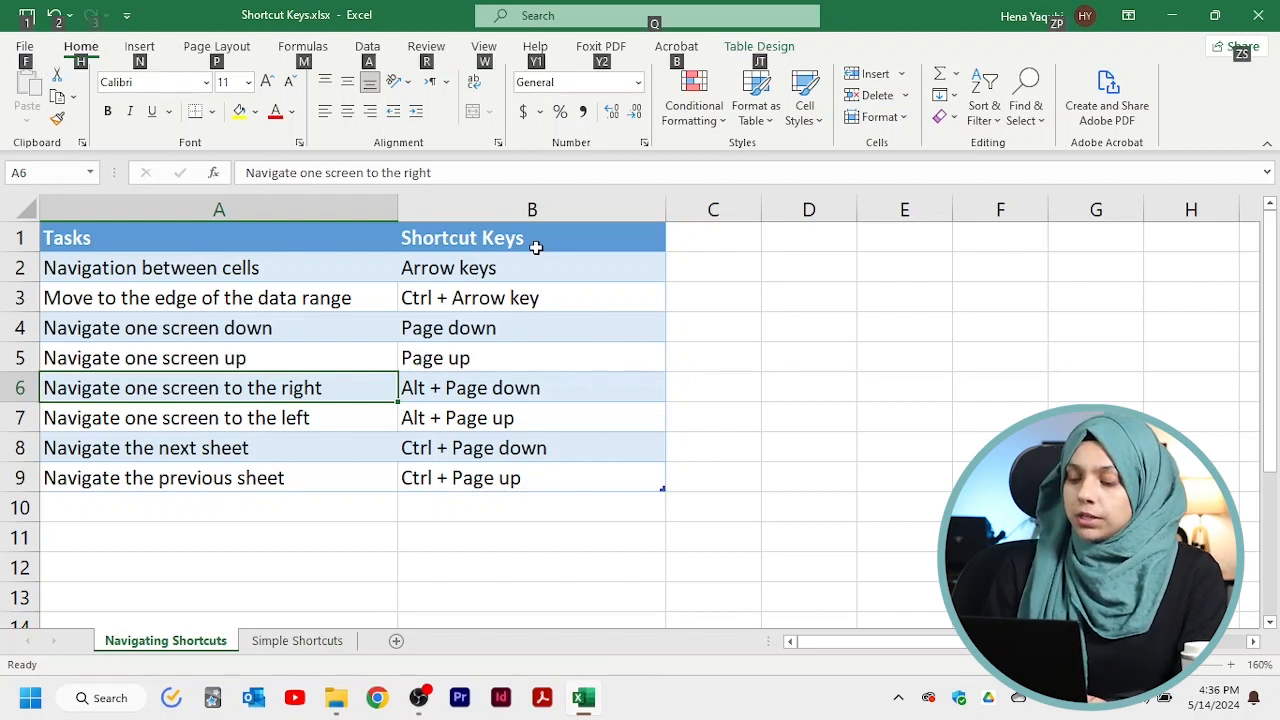
{"action": "key", "text": "alt+Page_Down"}
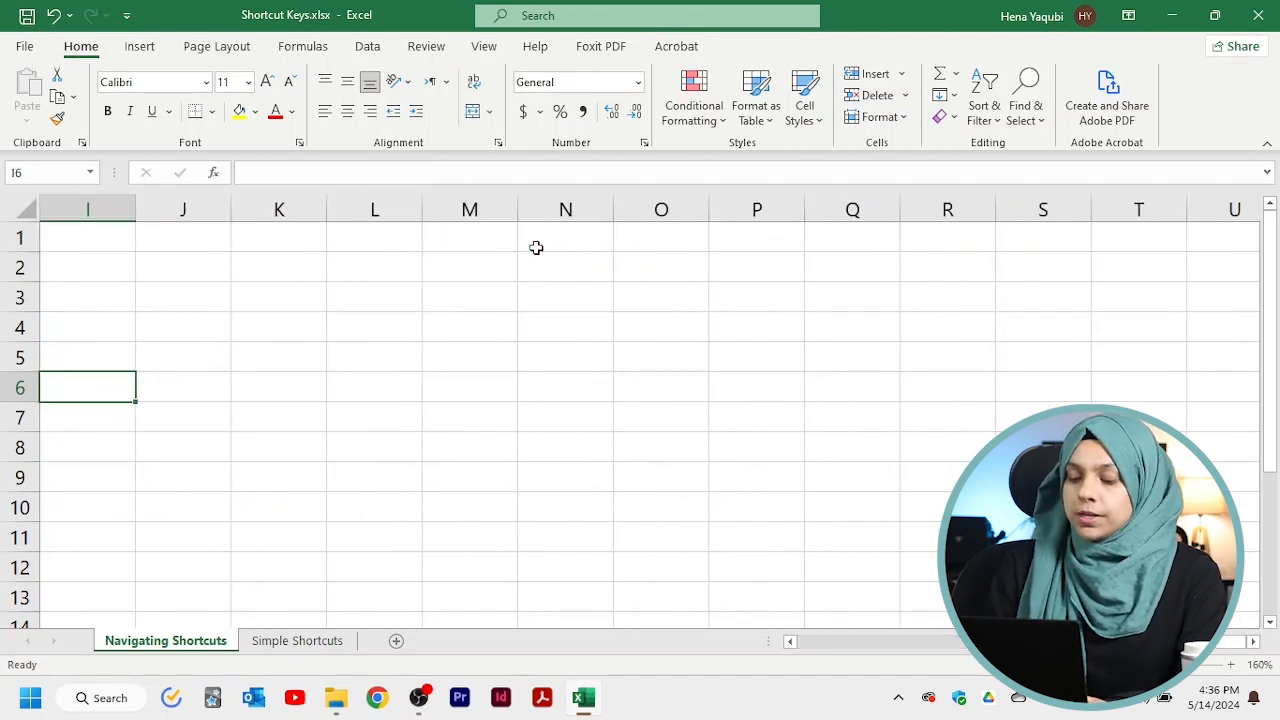
{"action": "key", "text": "alt+Page_Up"}
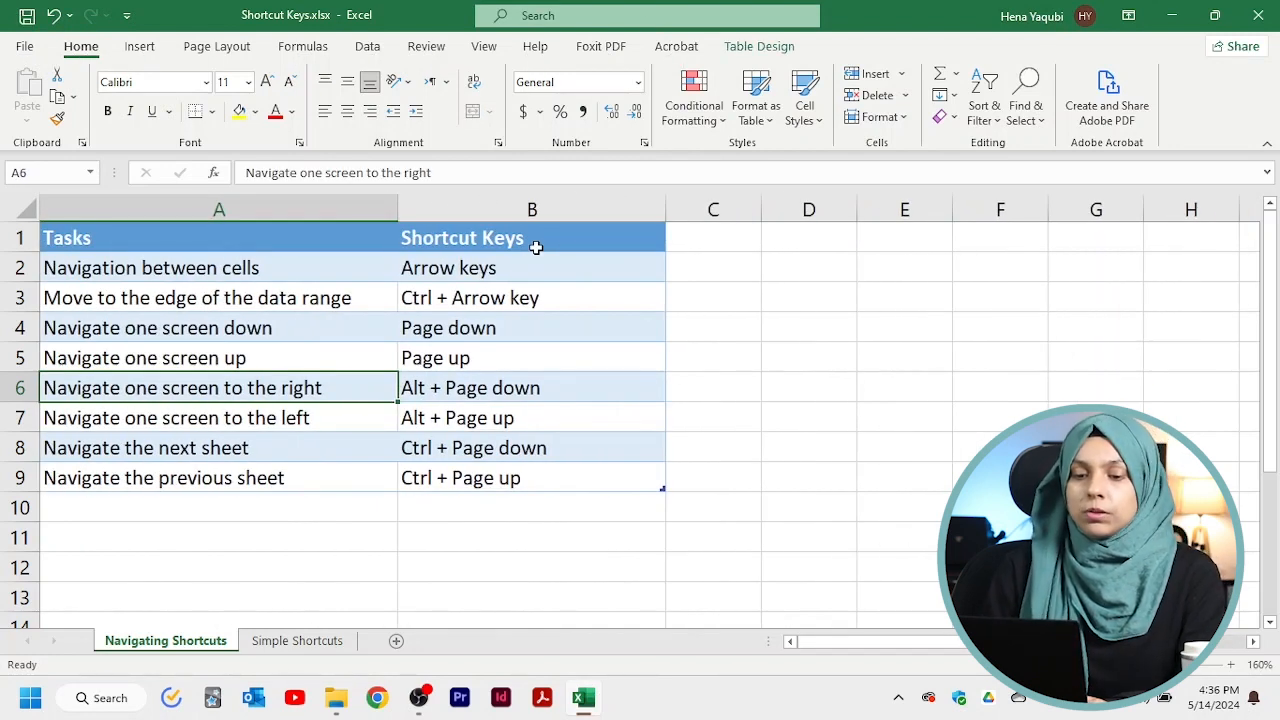
Select the next-sheet task in A8 and switch between the Navigating Shortcuts and Simple Shortcuts sheets, ending on Simple Shortcuts.
{"action": "key", "text": "Down"}
{"action": "key", "text": "Down"}
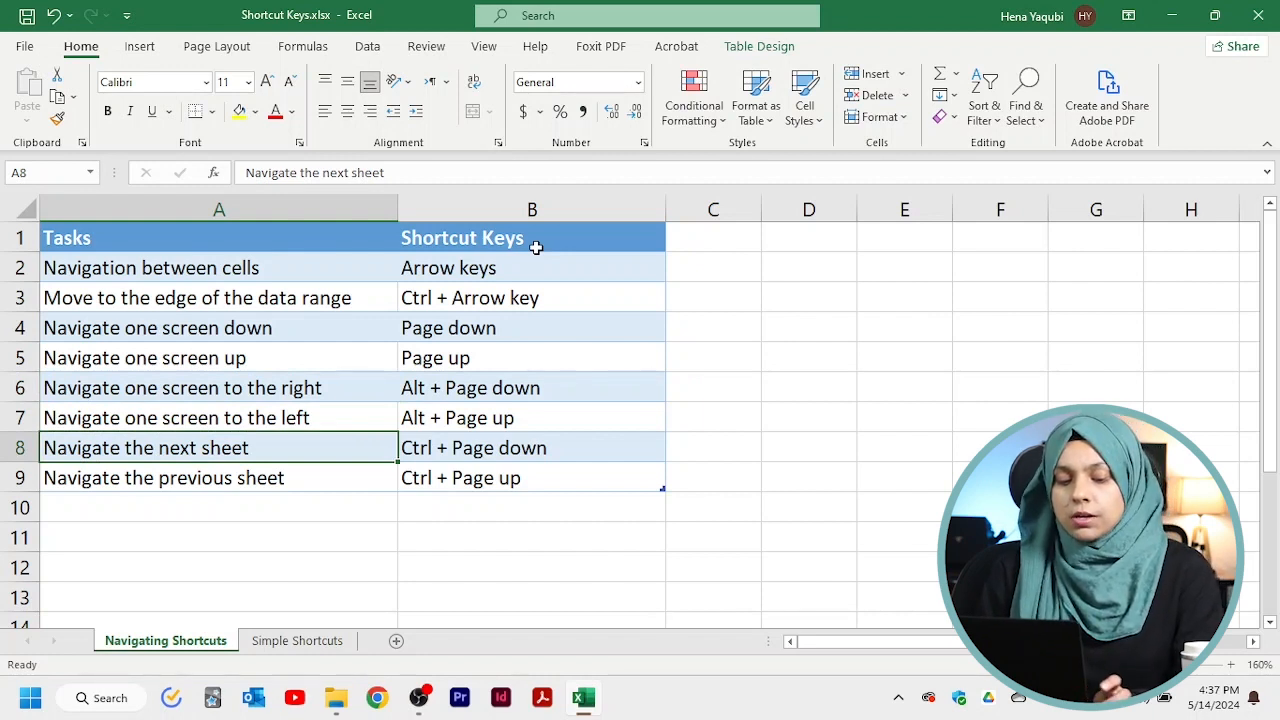
{"action": "key", "text": "ctrl+Page_Down"}
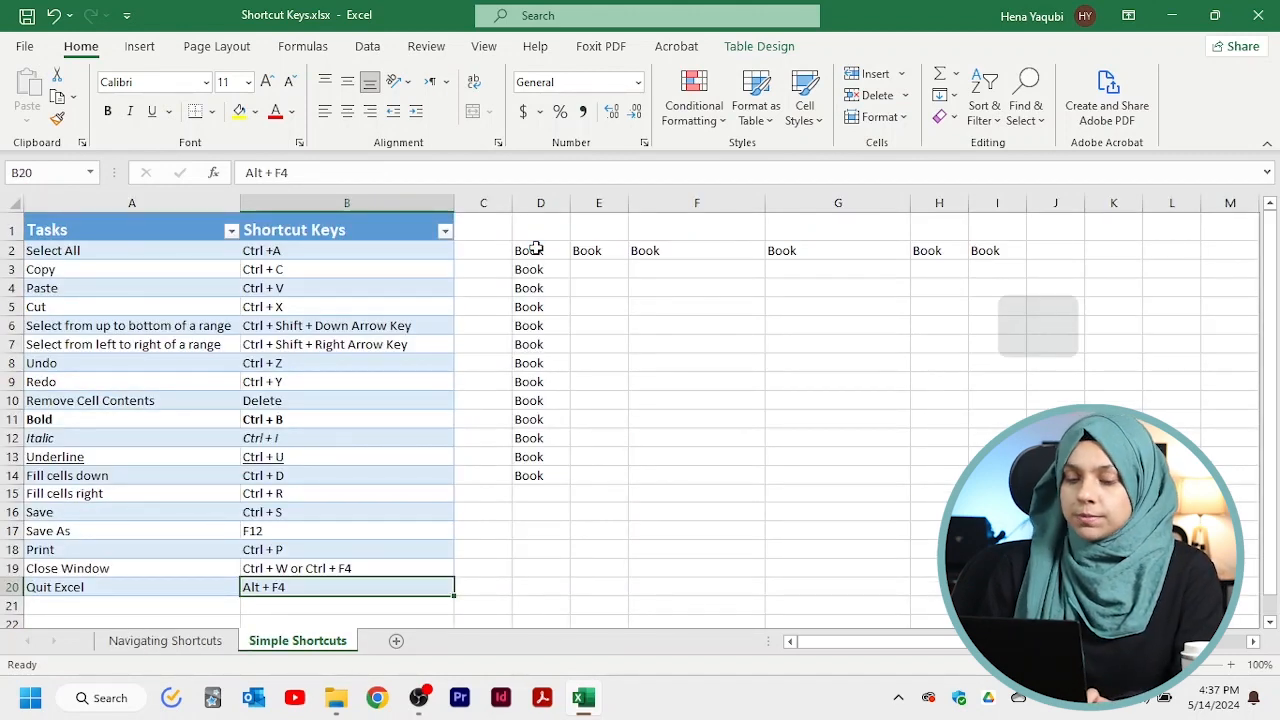
{"action": "key", "text": "ctrl+Page_Up"}
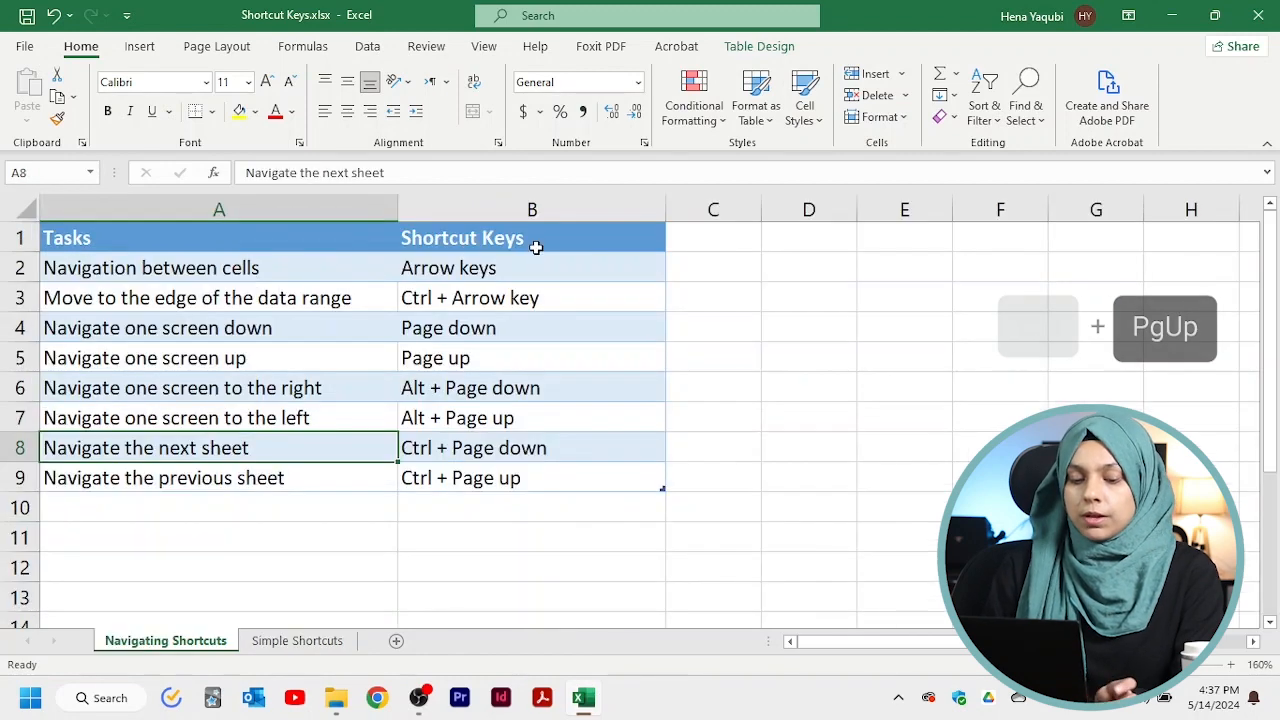
{"action": "key", "text": "ctrl+Page_Down"}
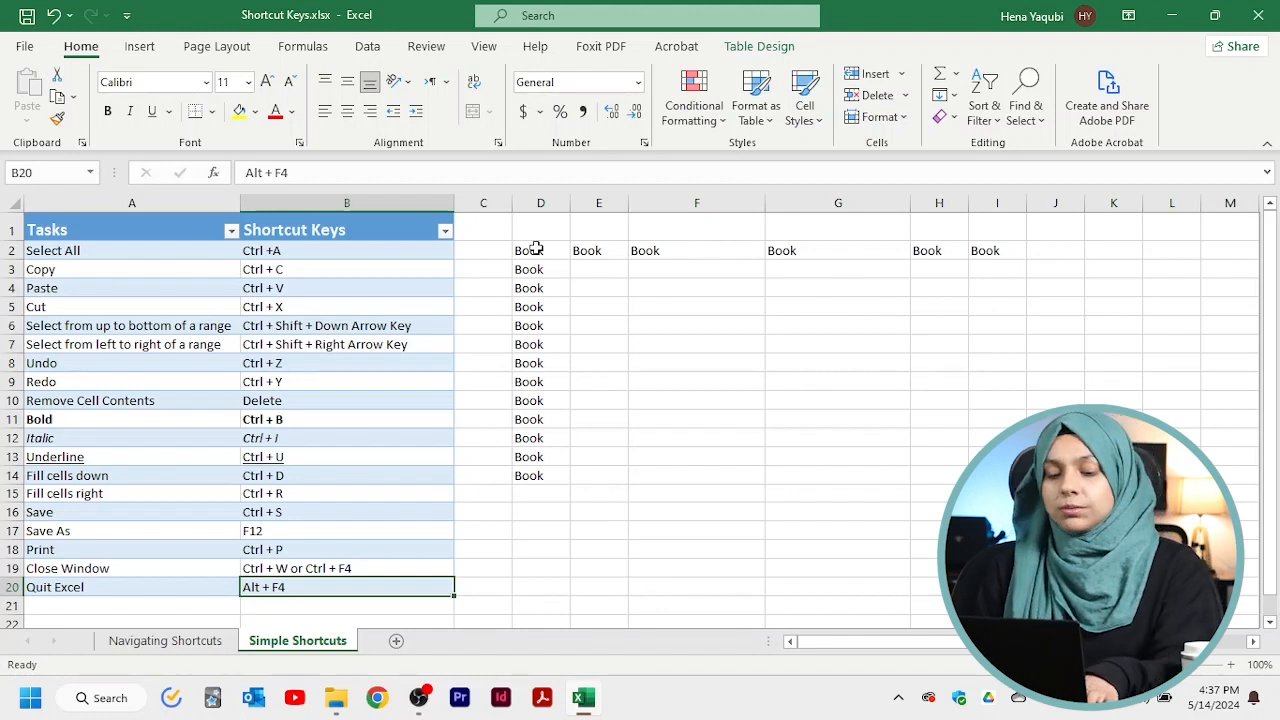
Quit Excel and save the changes to Shortcut Keys.xlsx.
{"action": "key", "text": "alt"}
{"action": "key", "text": "alt+F4"}
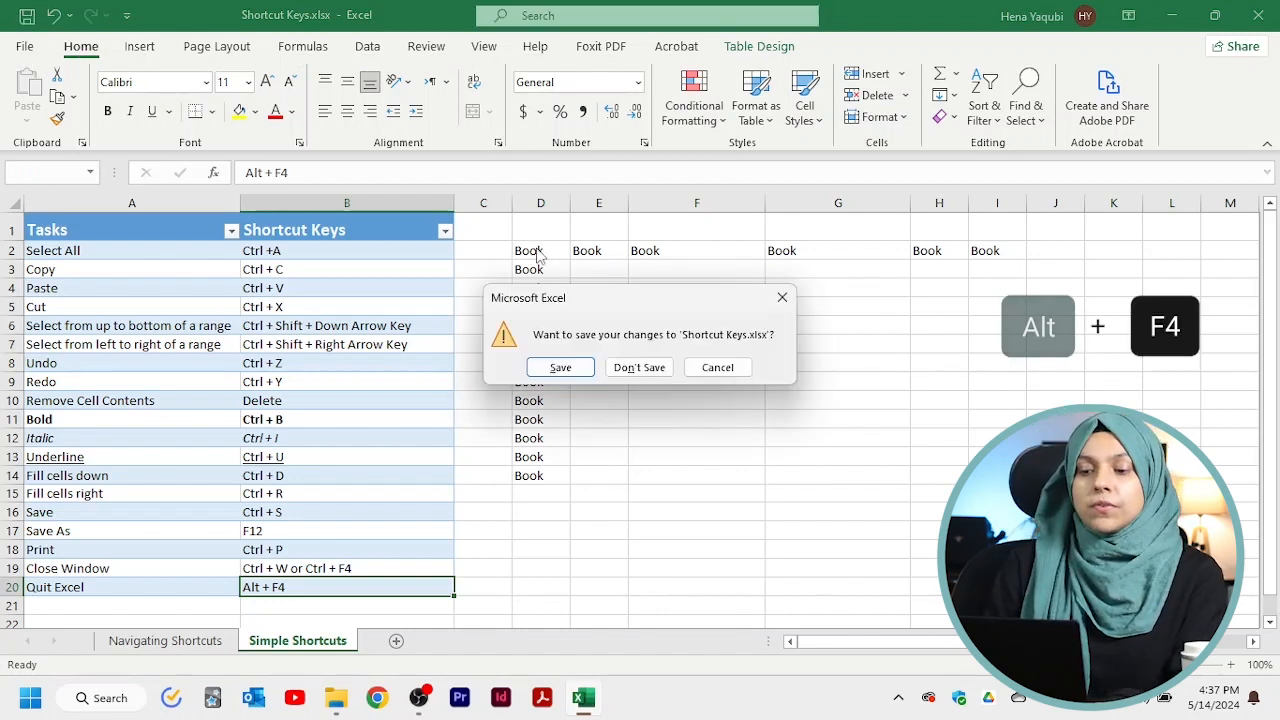
{"action": "key", "text": "Right"}
{"action": "key", "text": "Left"}
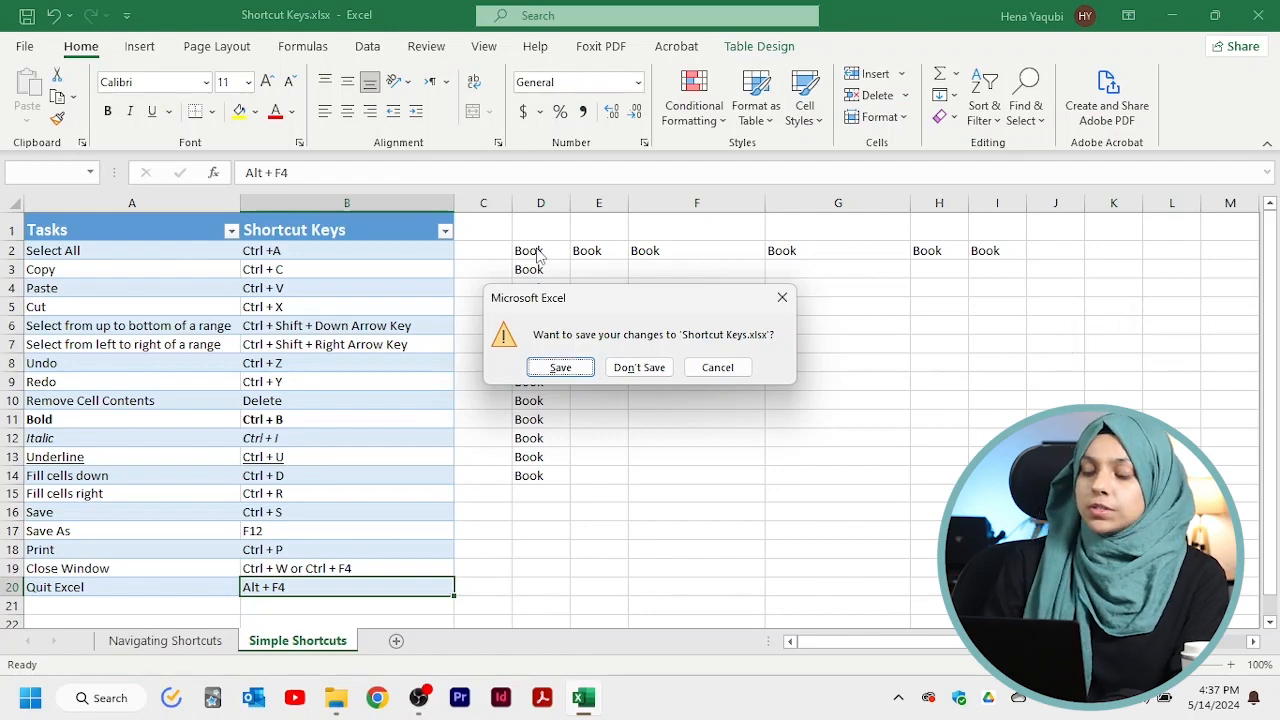
{"action": "key", "text": "Return"}
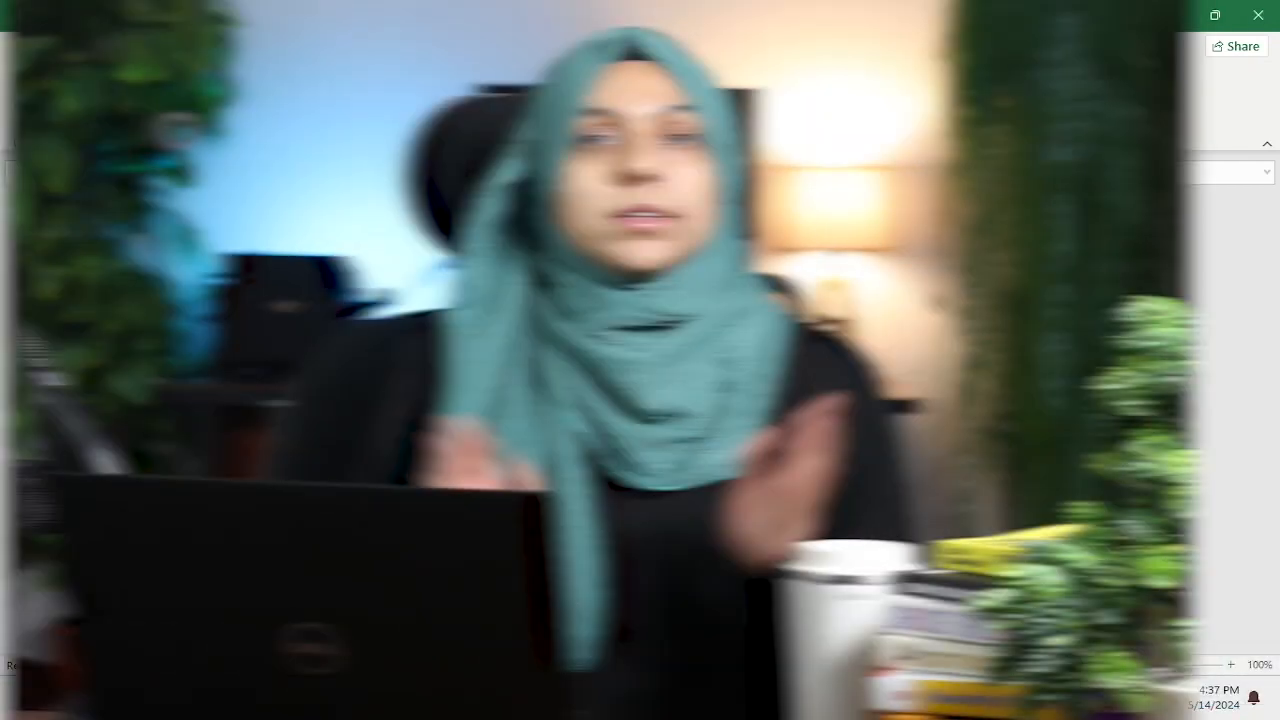